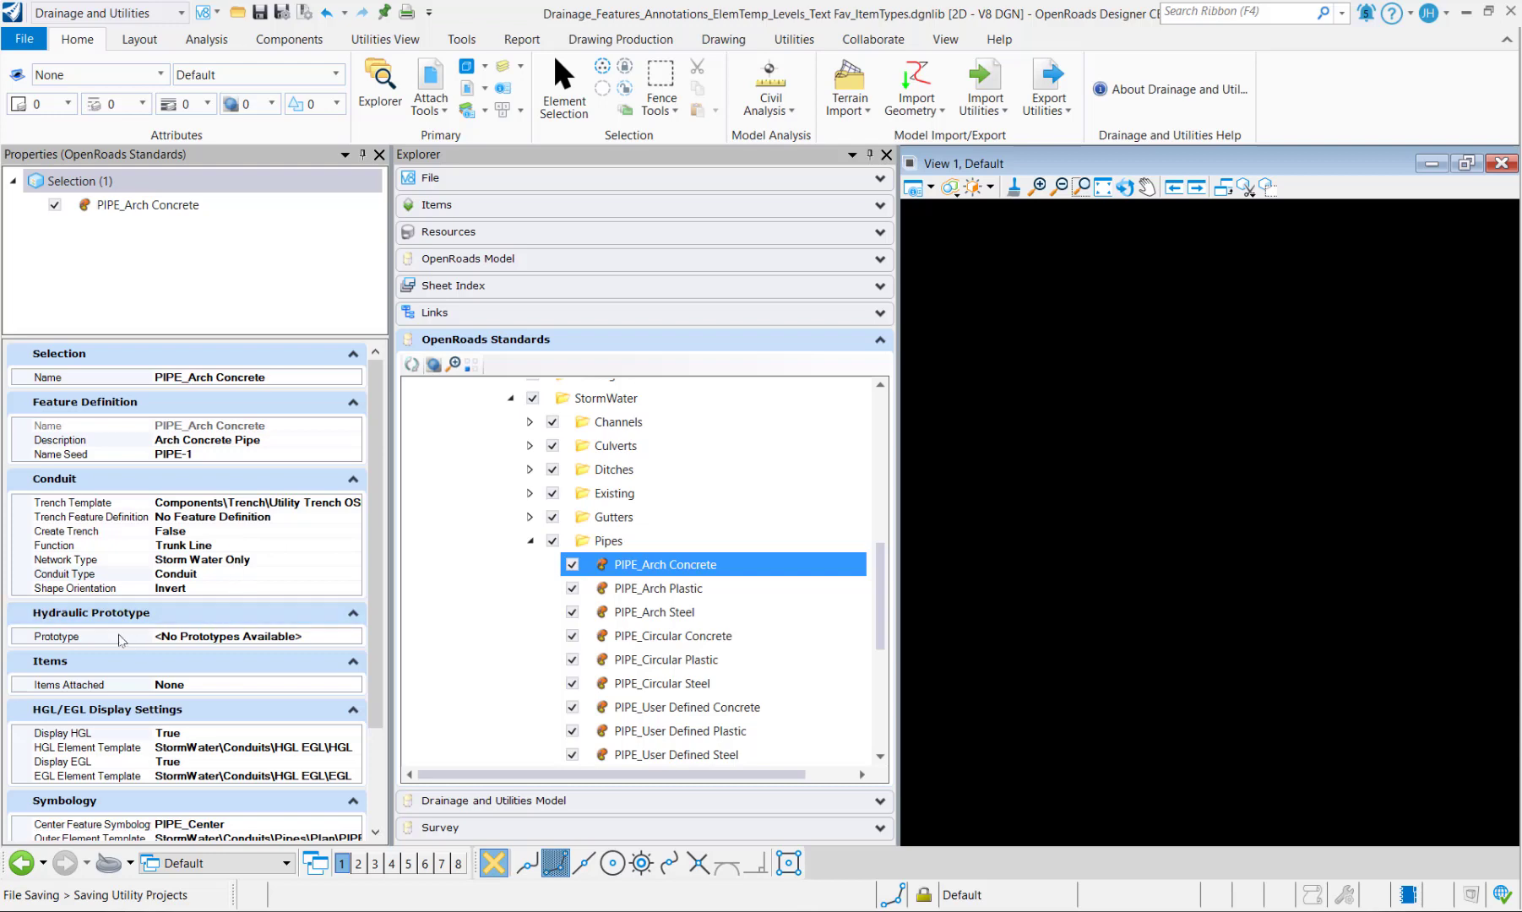
Step: Review the properties of the arch plastic, arch steel, circular concrete and arch concrete pipe feature definitions
left_click(633, 590)
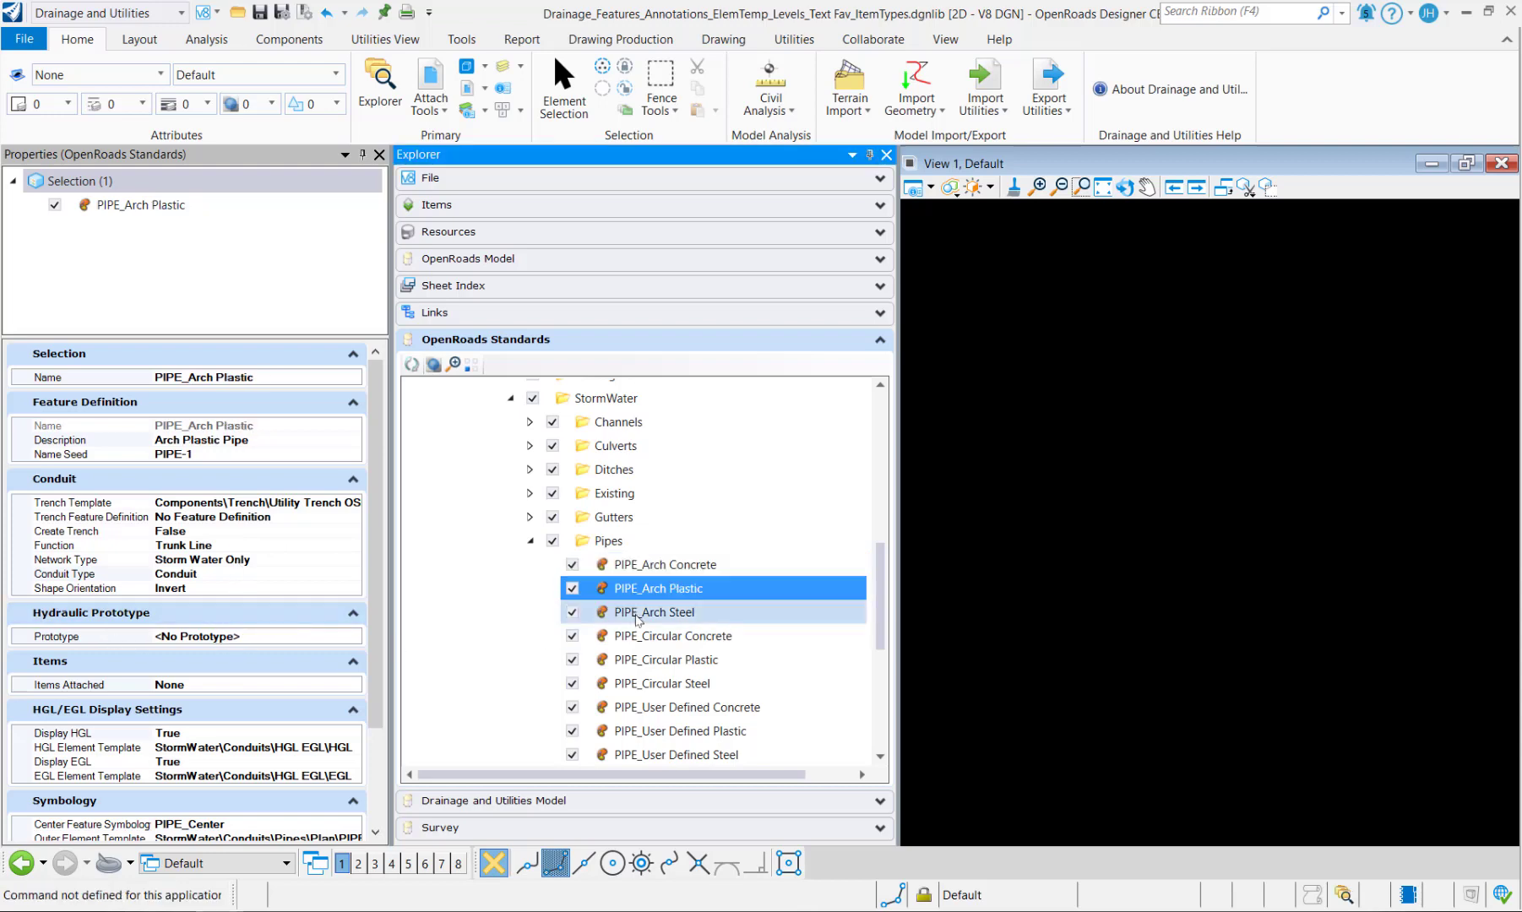
left_click(636, 614)
left_click(643, 637)
left_click(635, 570)
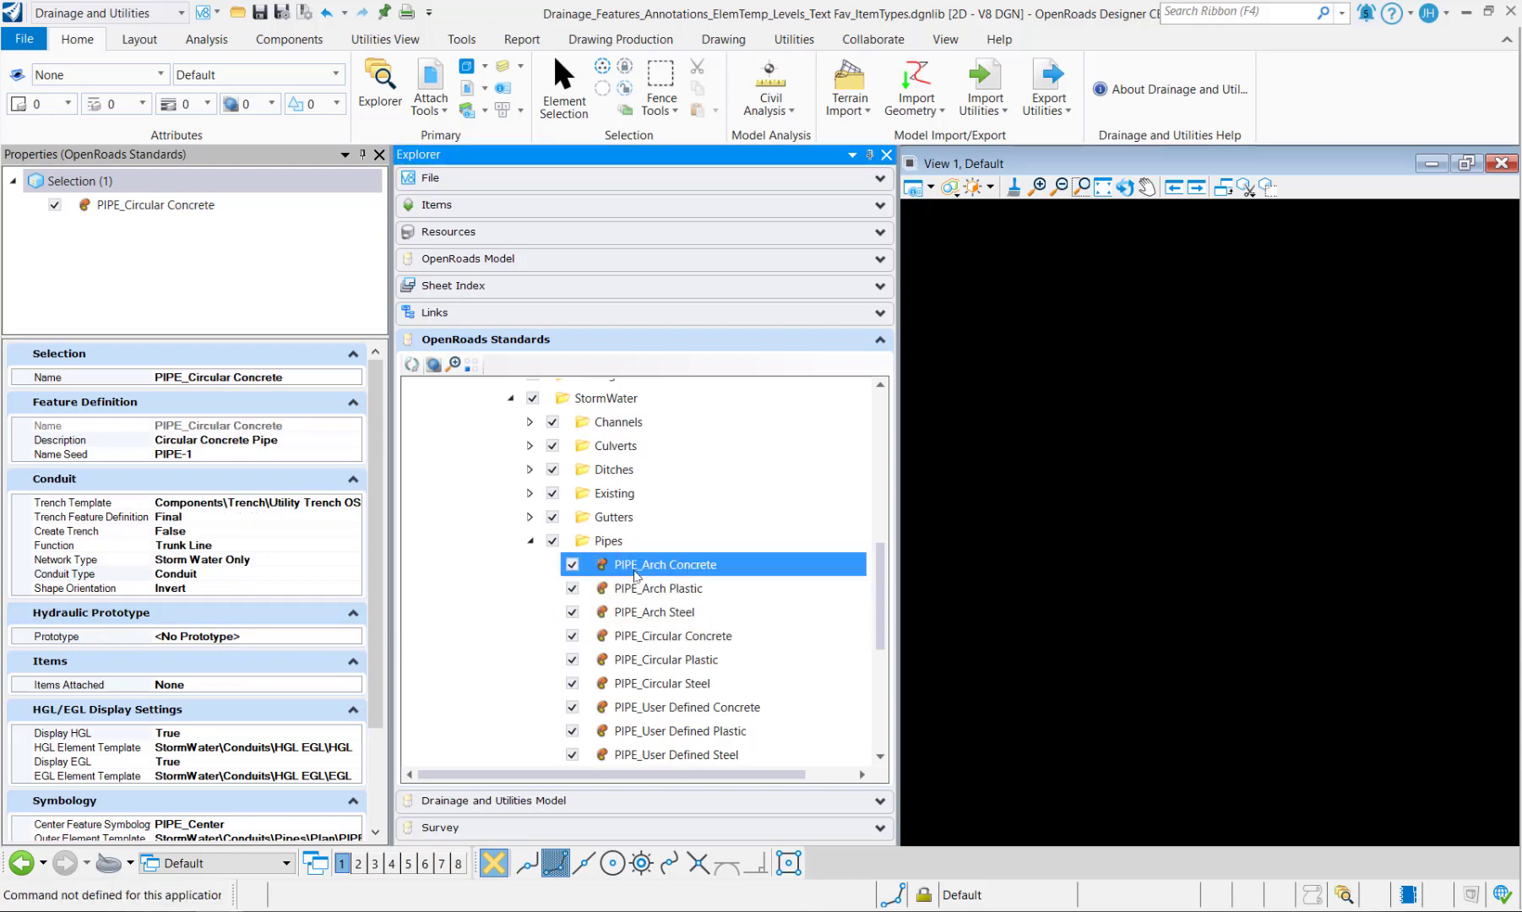
Step: Open the drainage prototypes list and dock the properties of Conduit Prototype - 1 over the Explorer
left_click(310, 49)
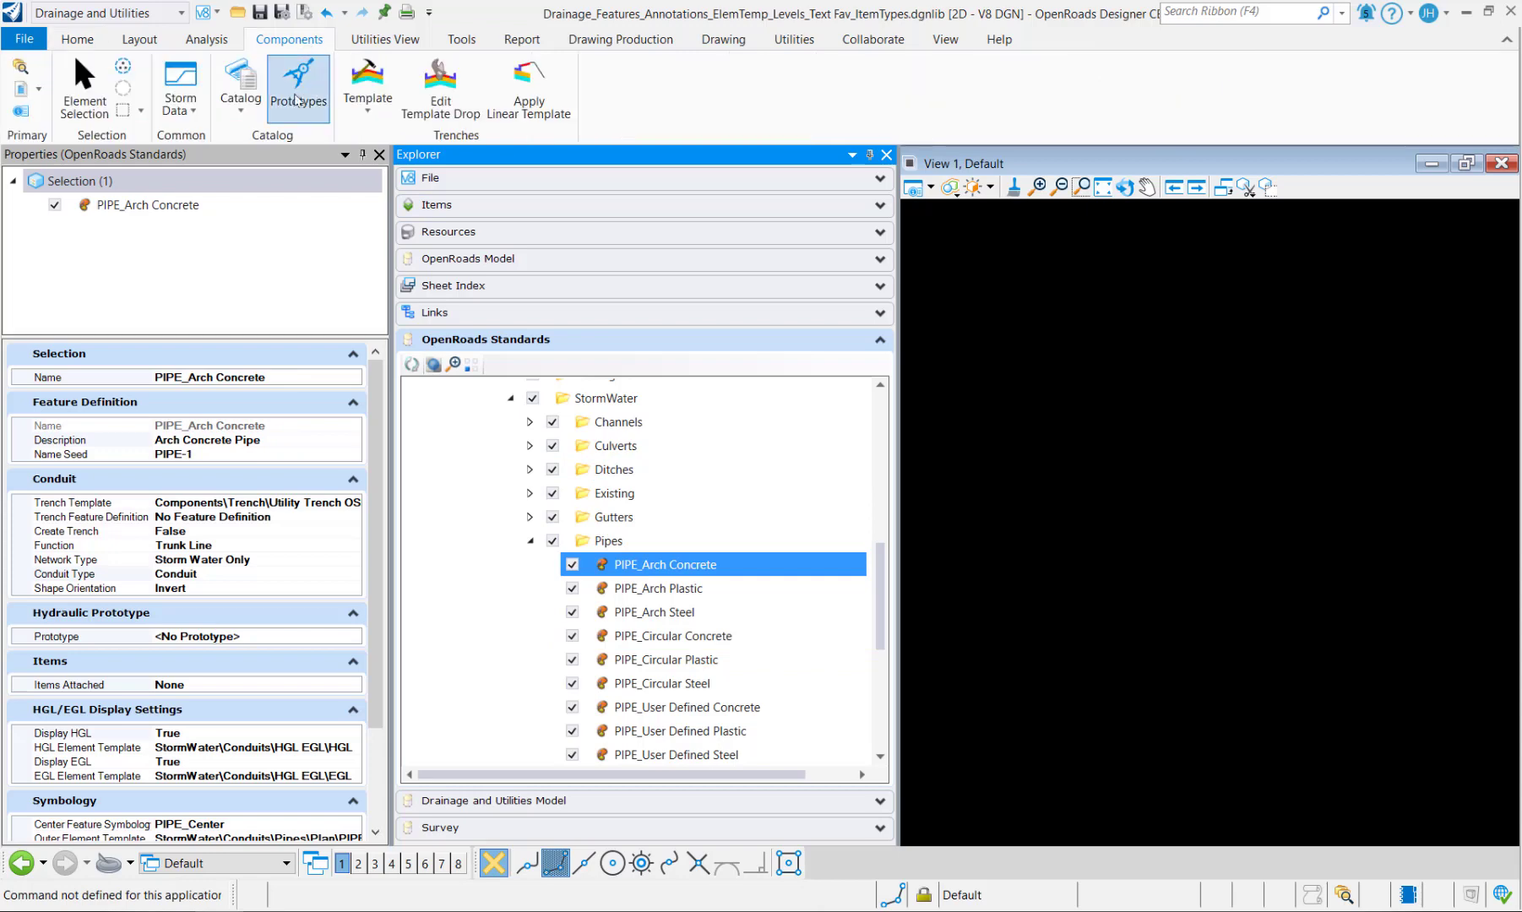
left_click(298, 82)
left_click_drag(1199, 141, 1049, 195)
left_click(1051, 264)
double_click(1052, 265)
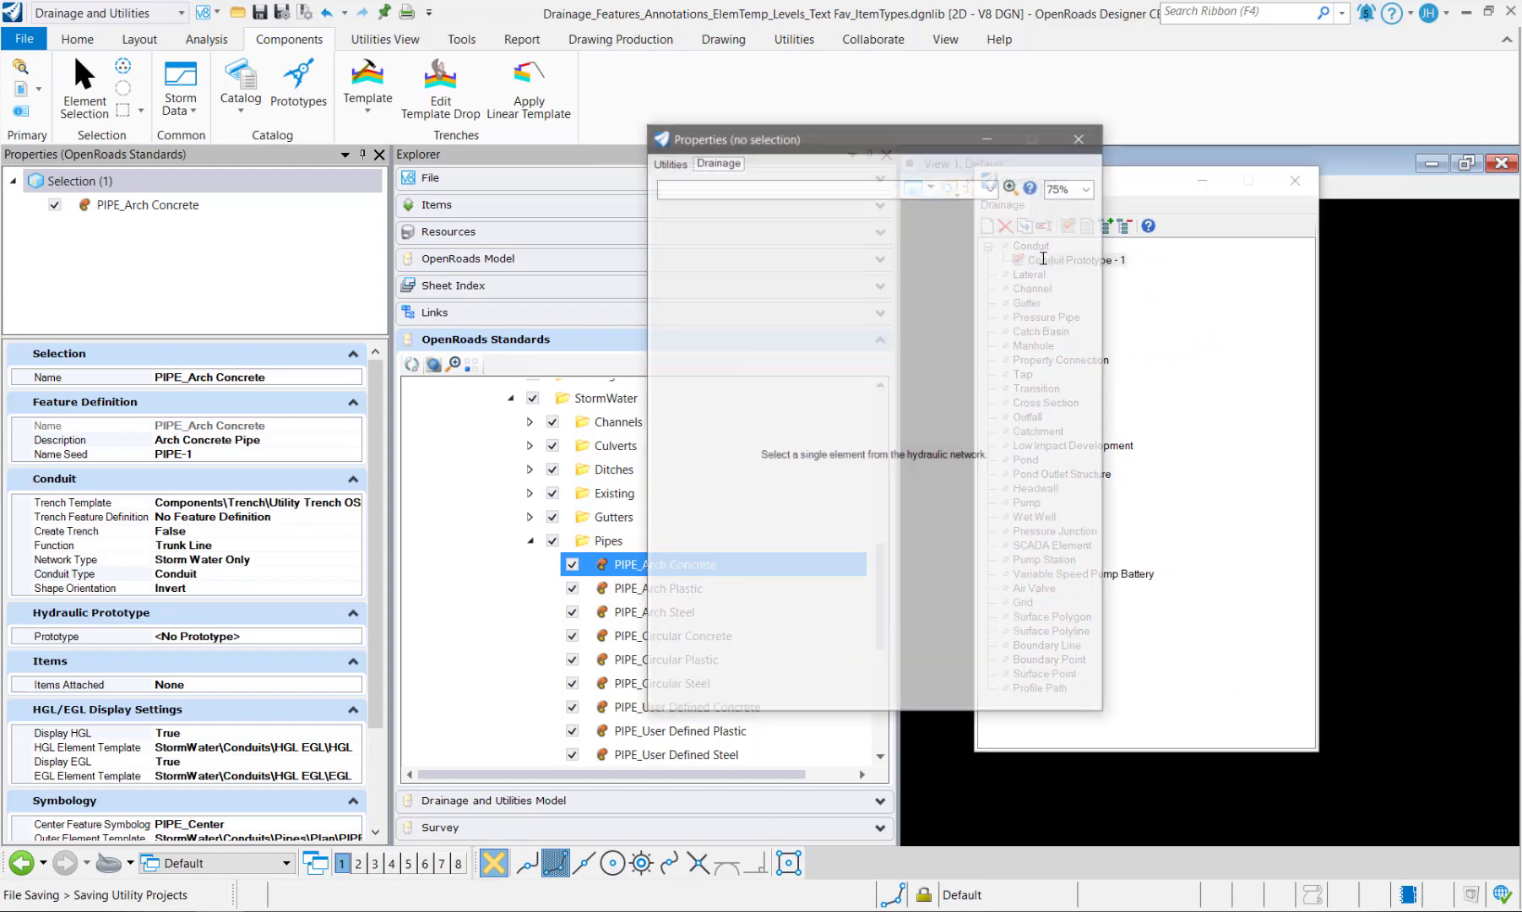
left_click_drag(964, 169, 643, 497)
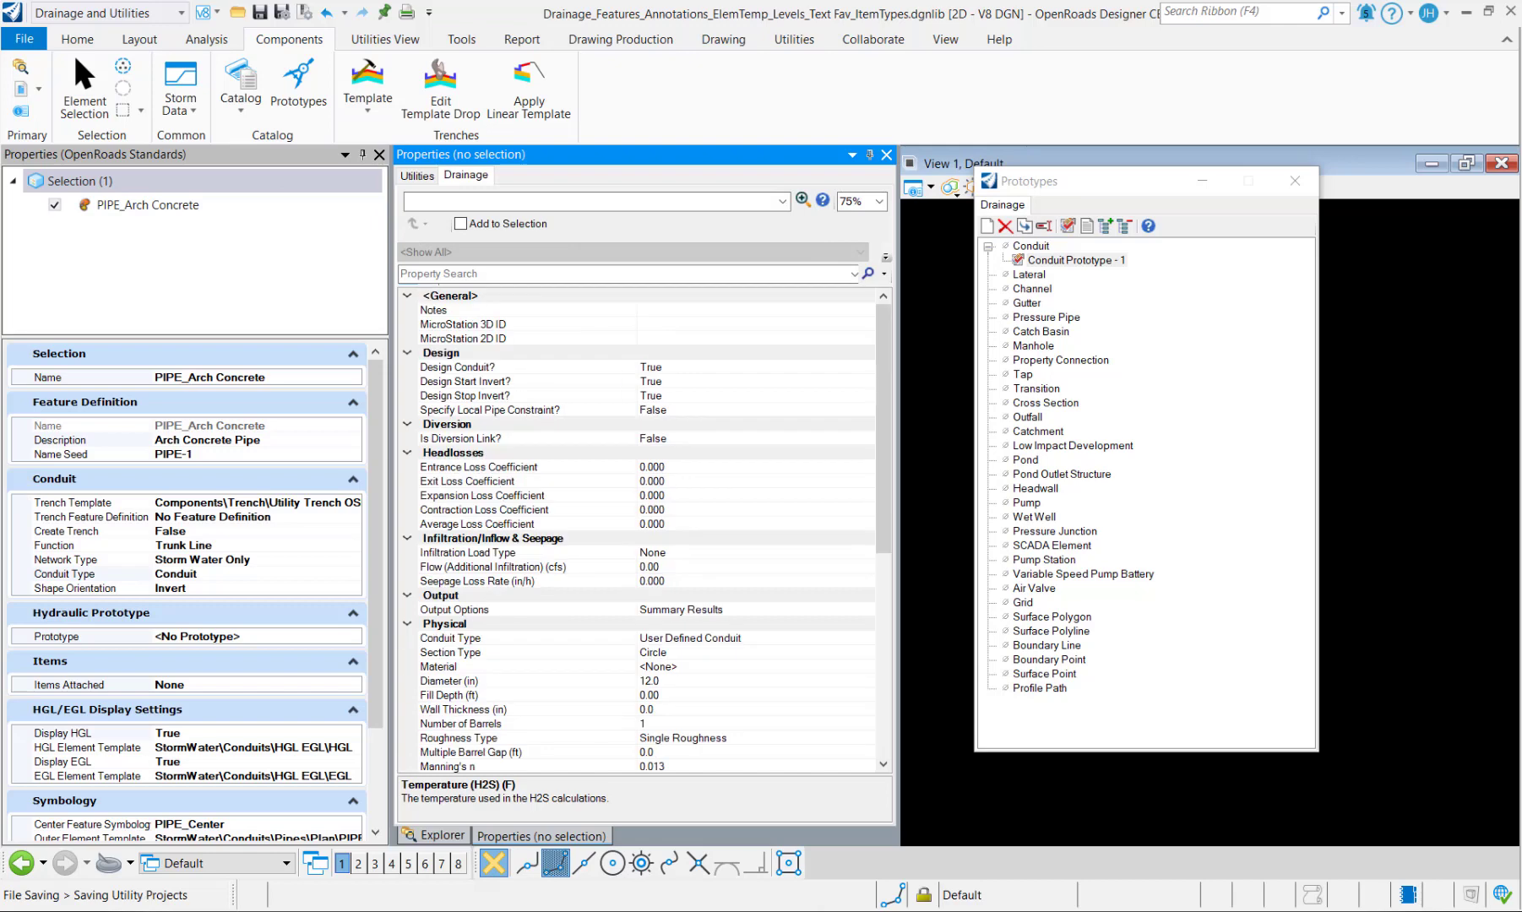
Step: Set Specify Local Pipe Constraint? to True in the Design section of the conduit prototype
left_click(448, 368)
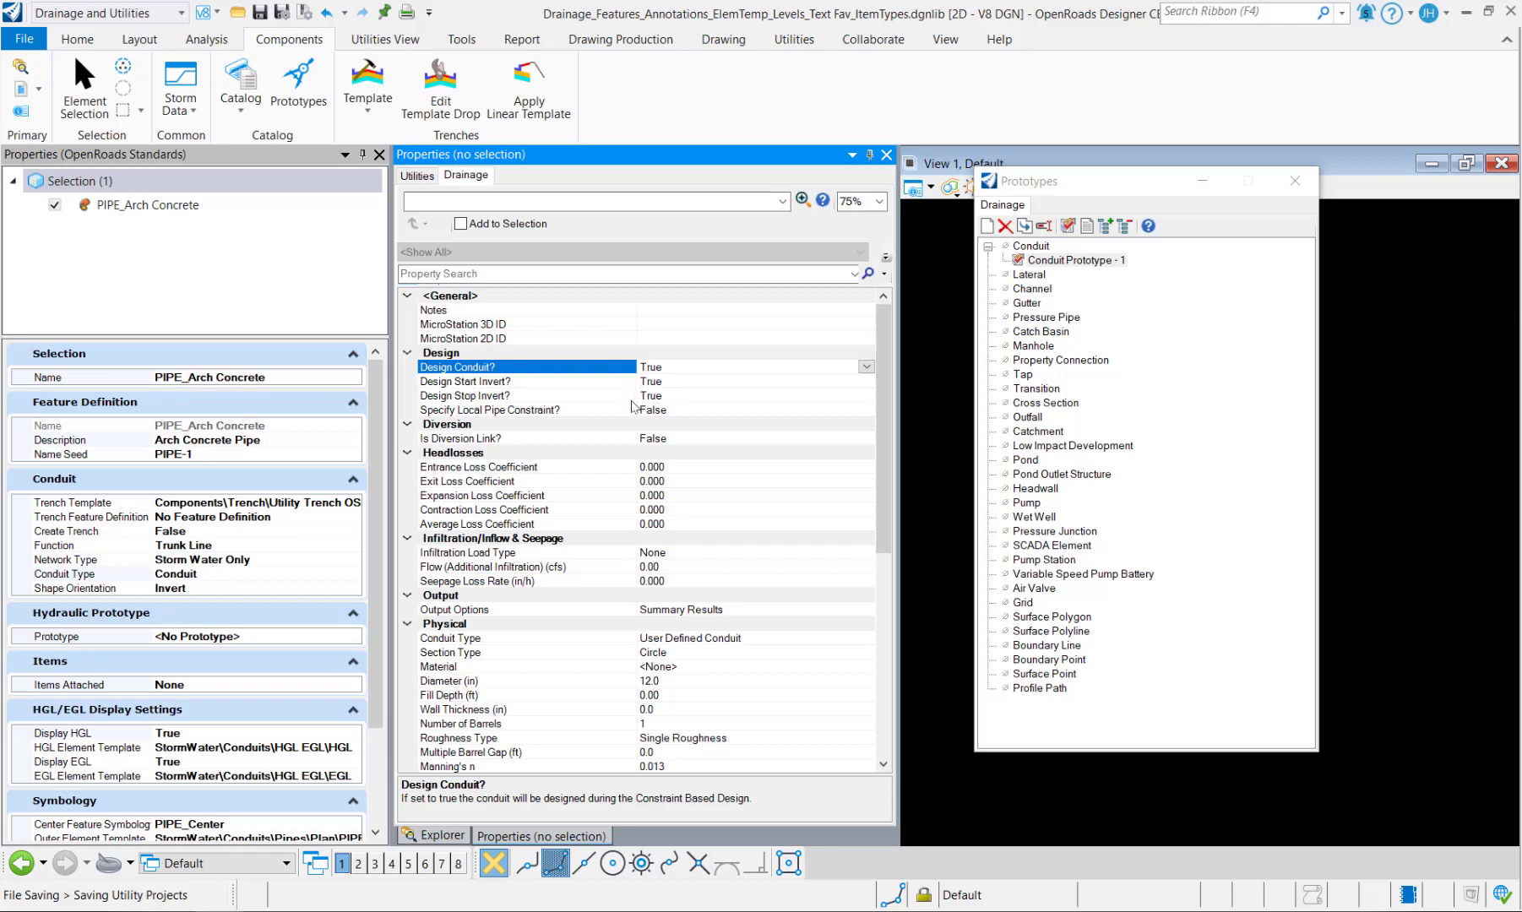
left_click(505, 412)
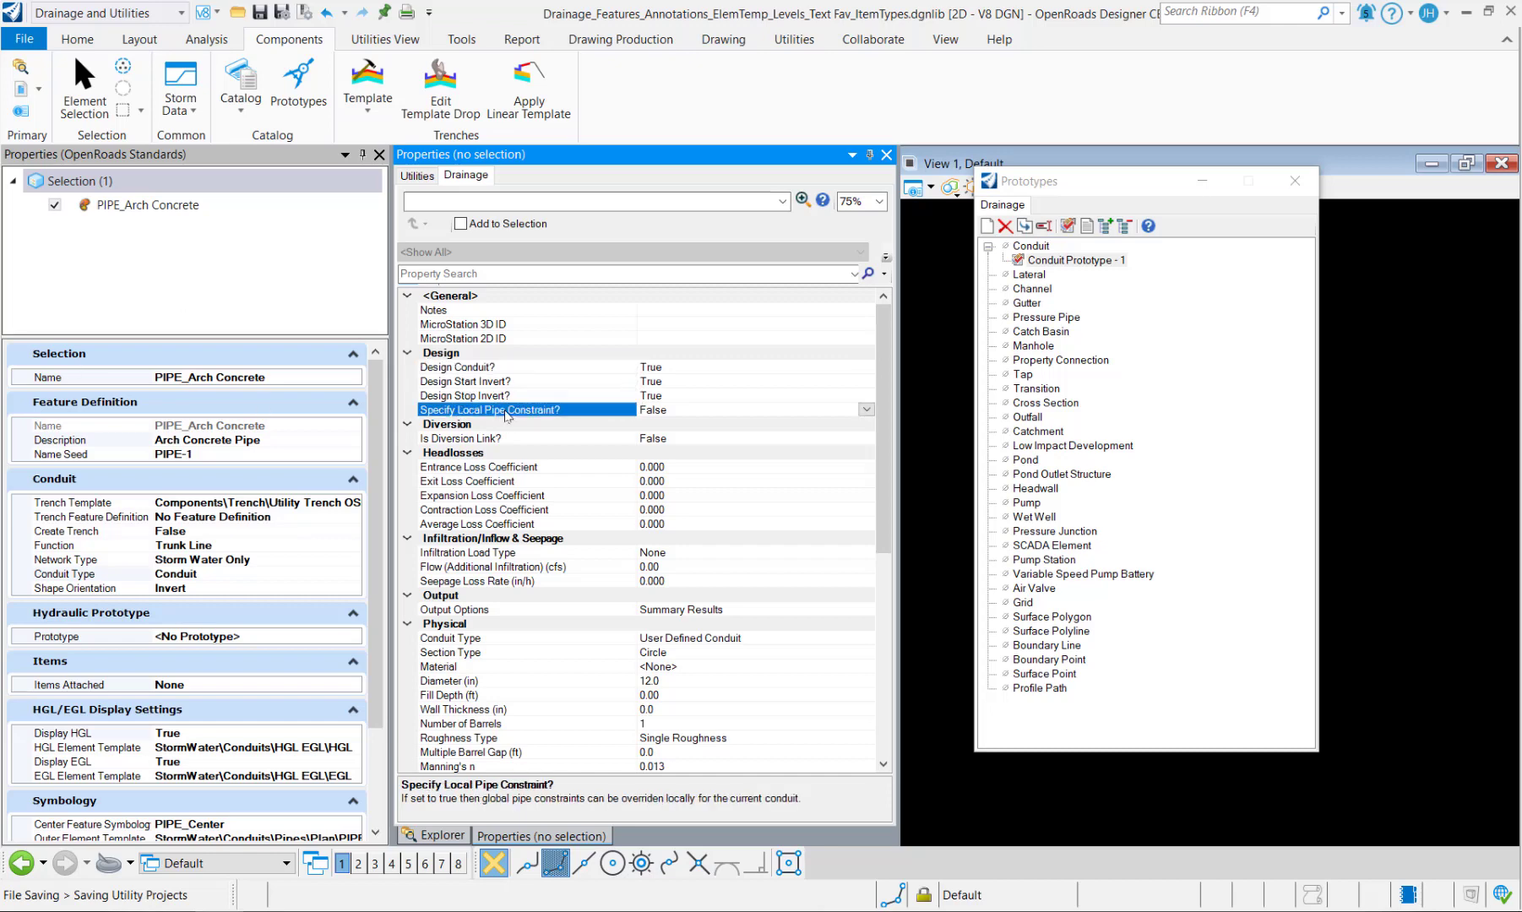
double_click(456, 412)
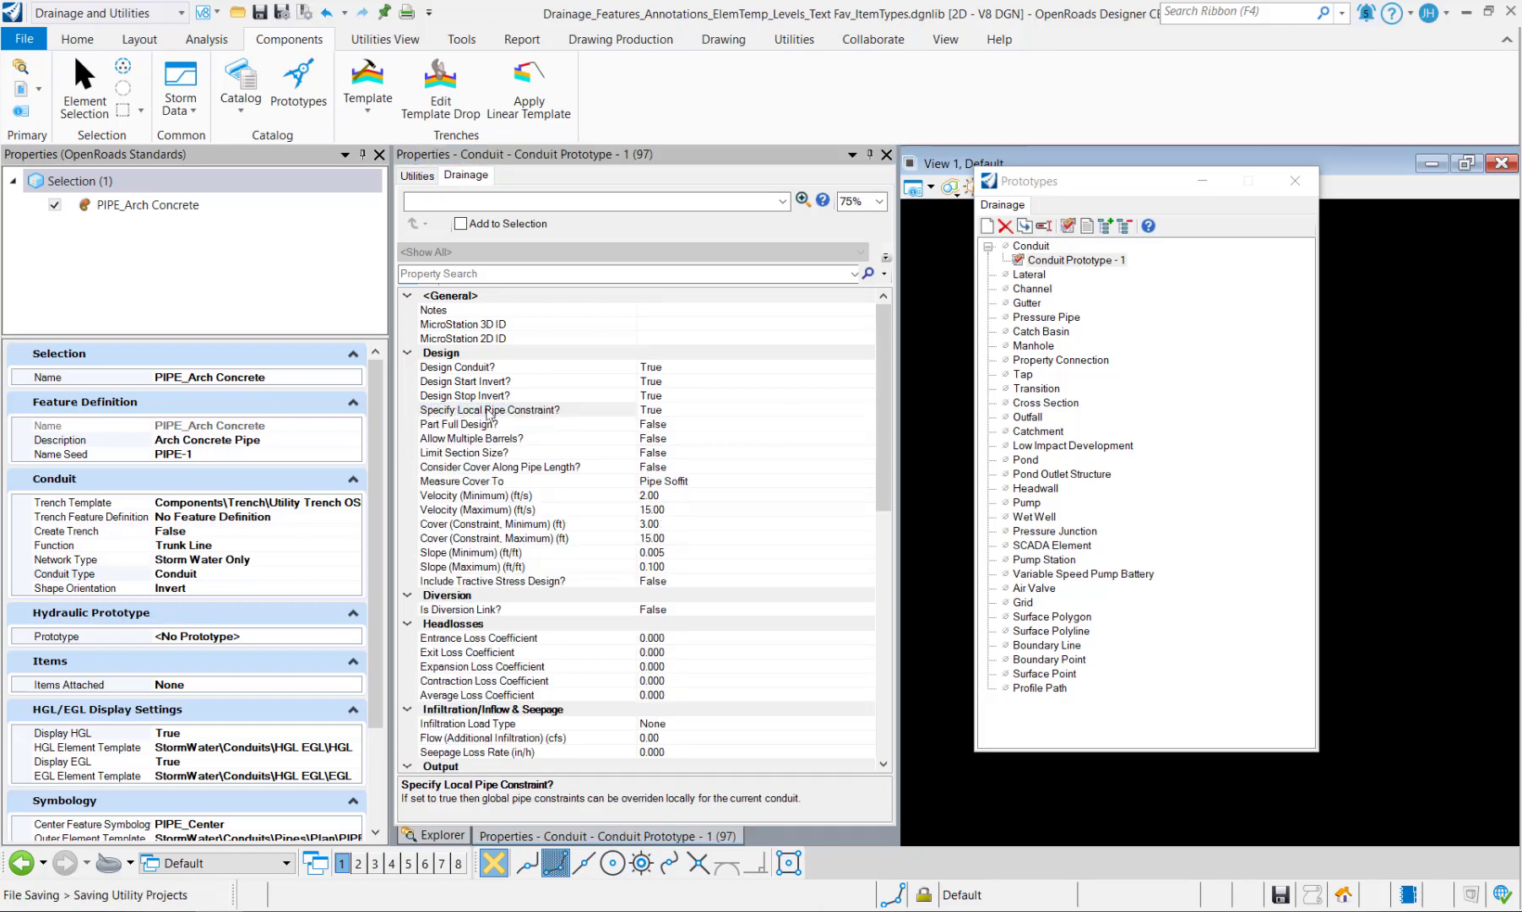
Step: Review the gravity pipe cover, slope and tractive stress limits in the Default Design Constraints
left_click(207, 40)
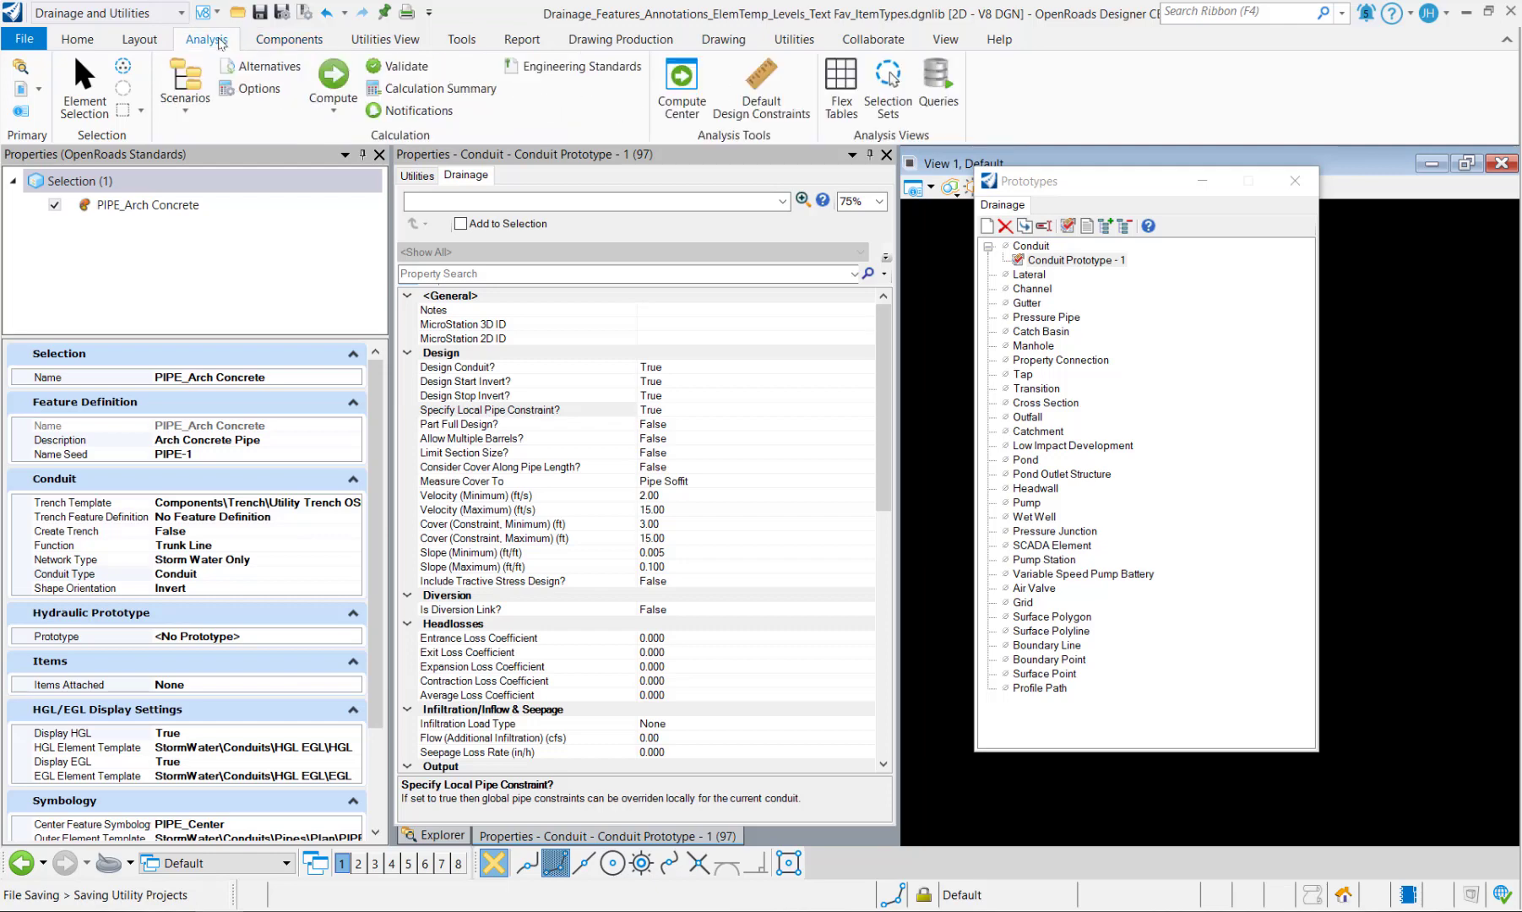
left_click(784, 125)
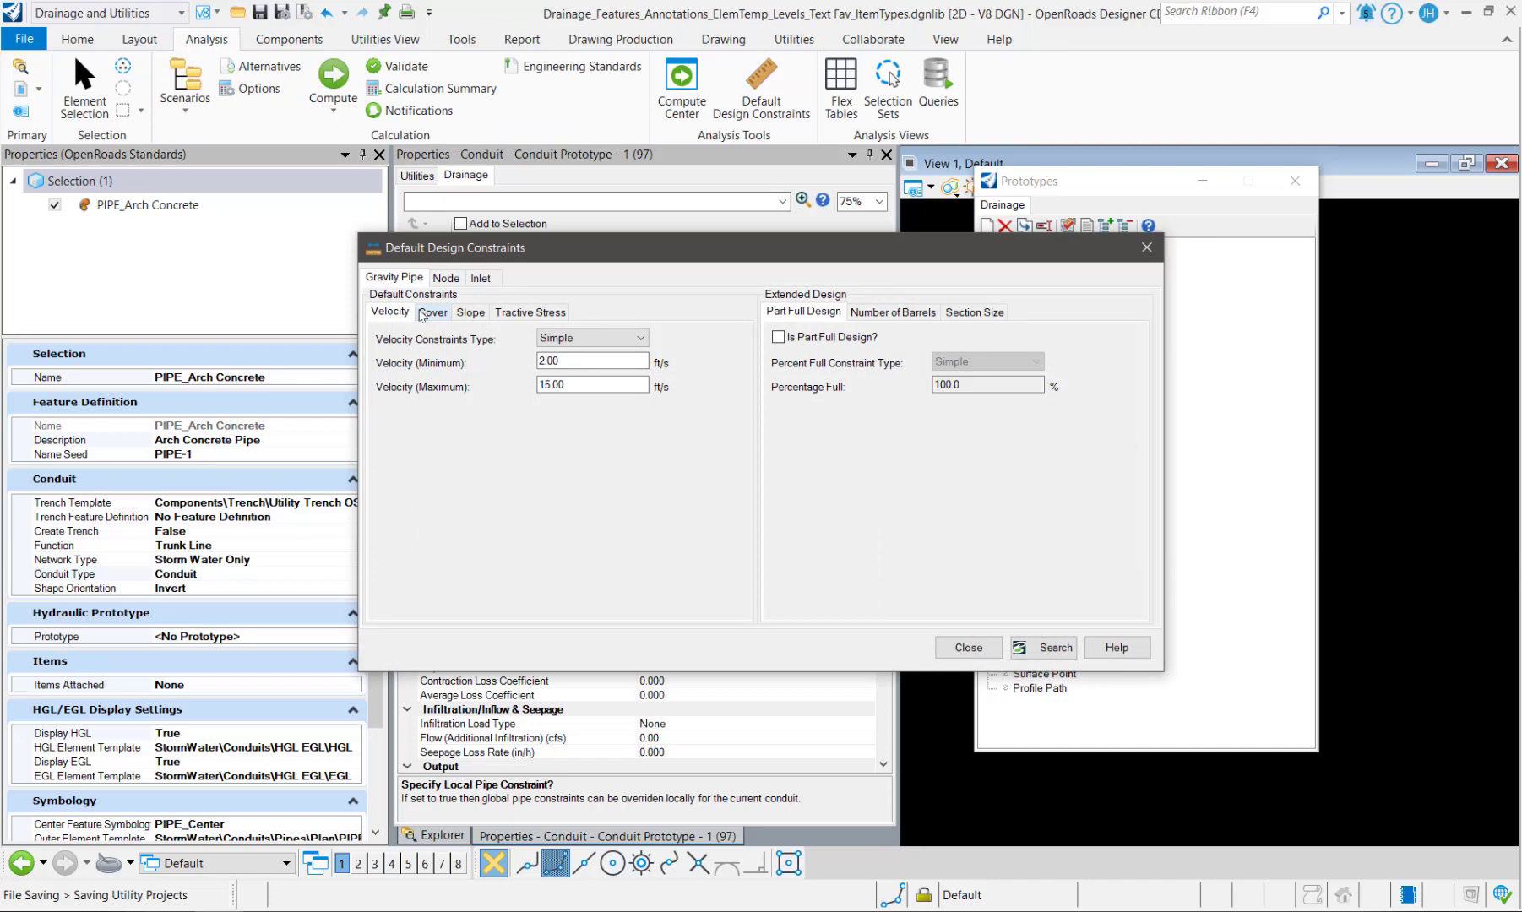
left_click(425, 314)
left_click(471, 314)
left_click(517, 314)
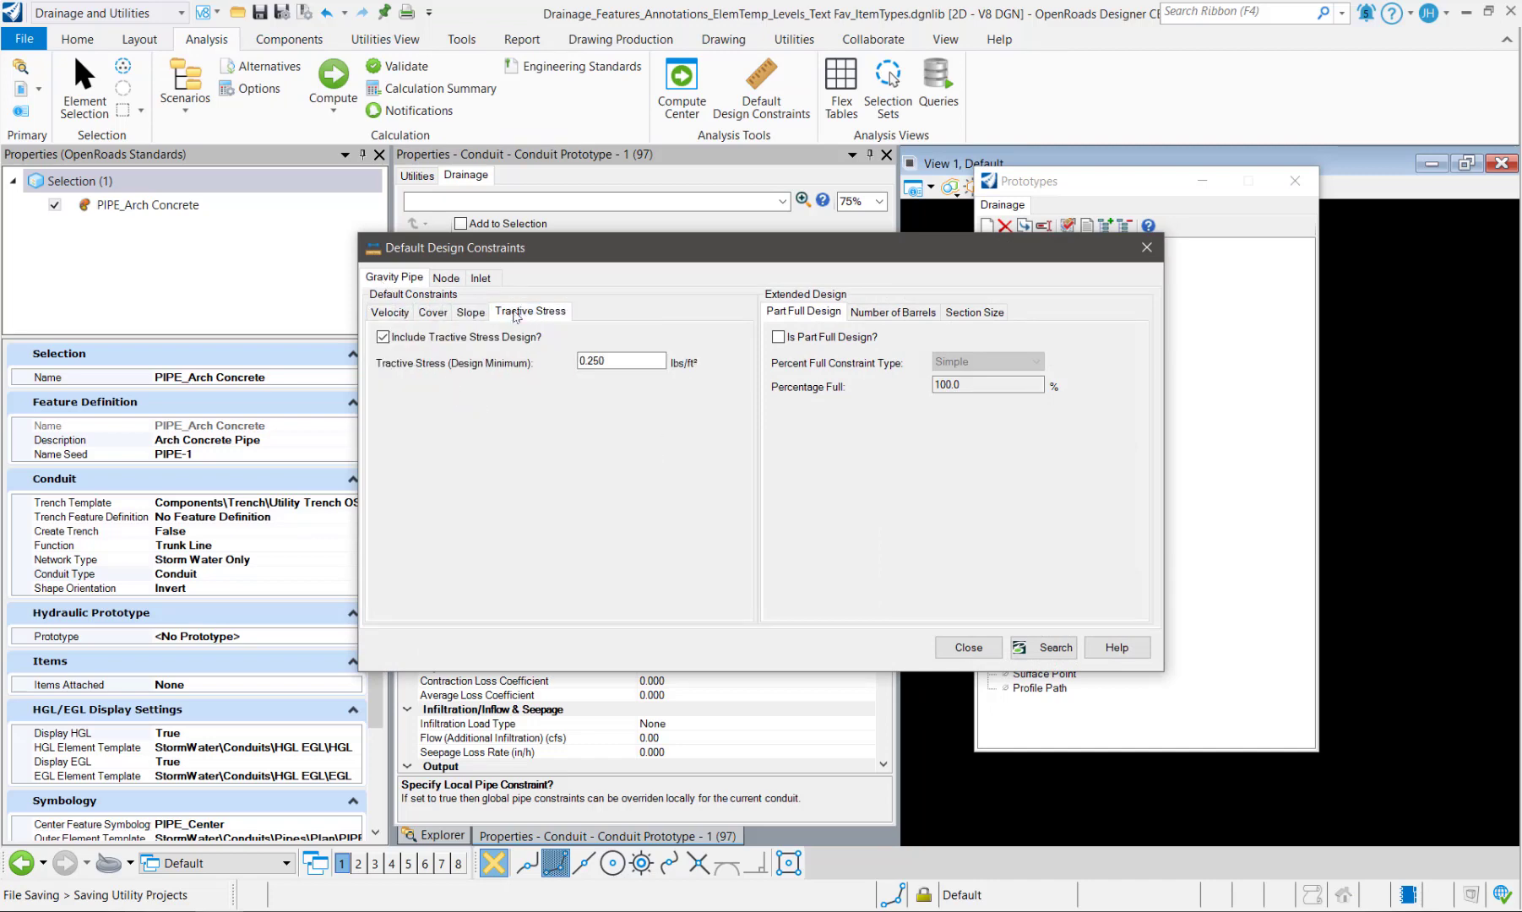
left_click(1146, 247)
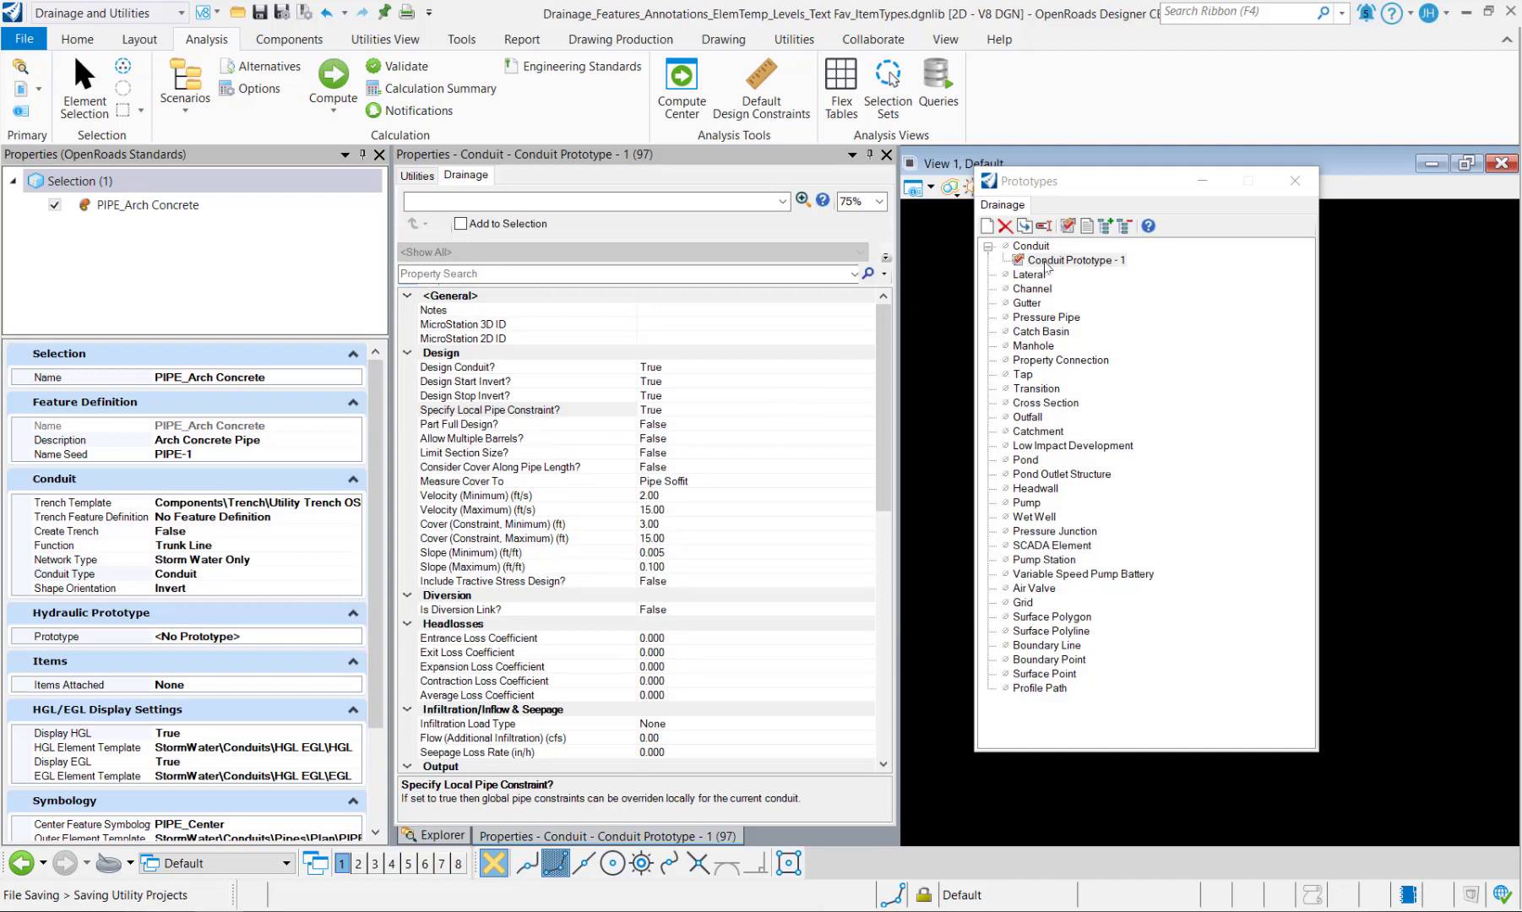
Step: Set Specify Local Pipe Constraint? back to False for the conduit prototype
left_click(554, 409)
double_click(554, 409)
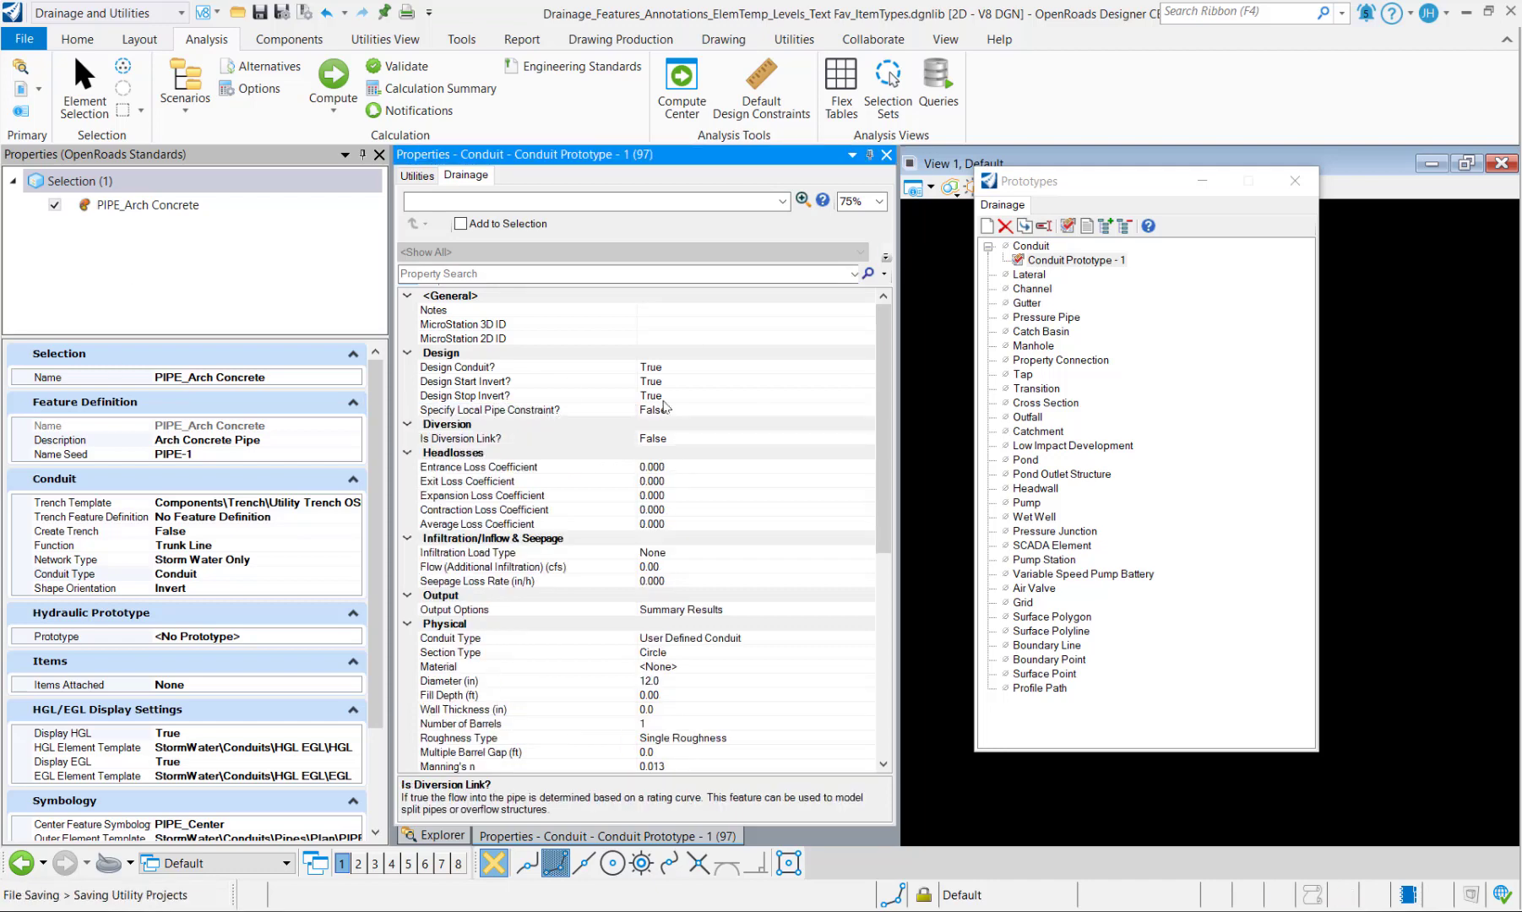
Step: Examine the conduit prototype's diversion link, headloss, infiltration load and output option properties
left_click(461, 440)
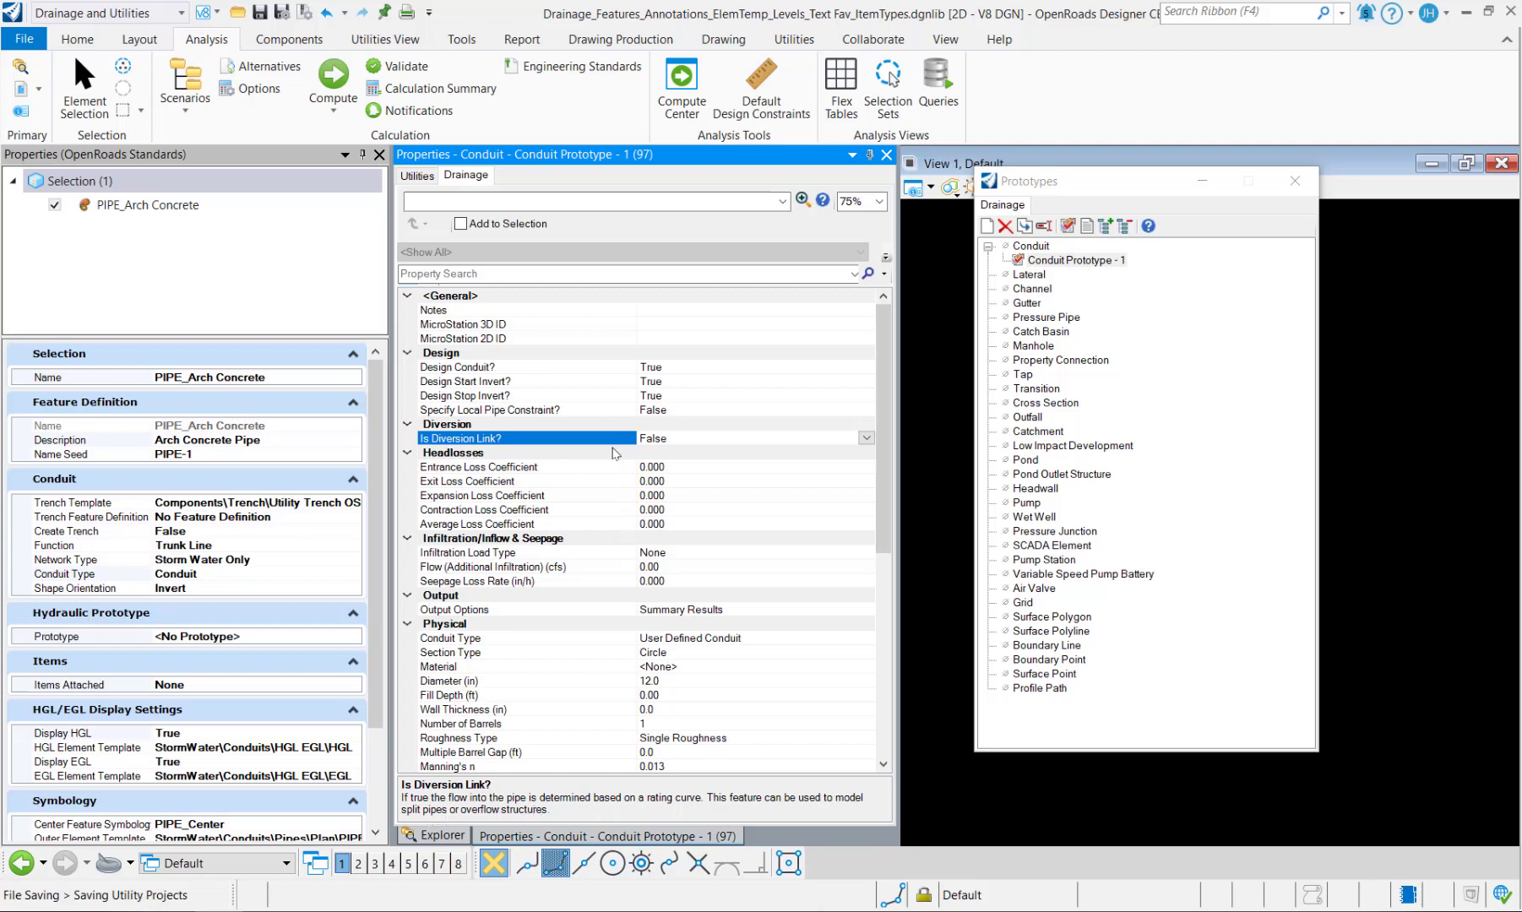
left_click(496, 469)
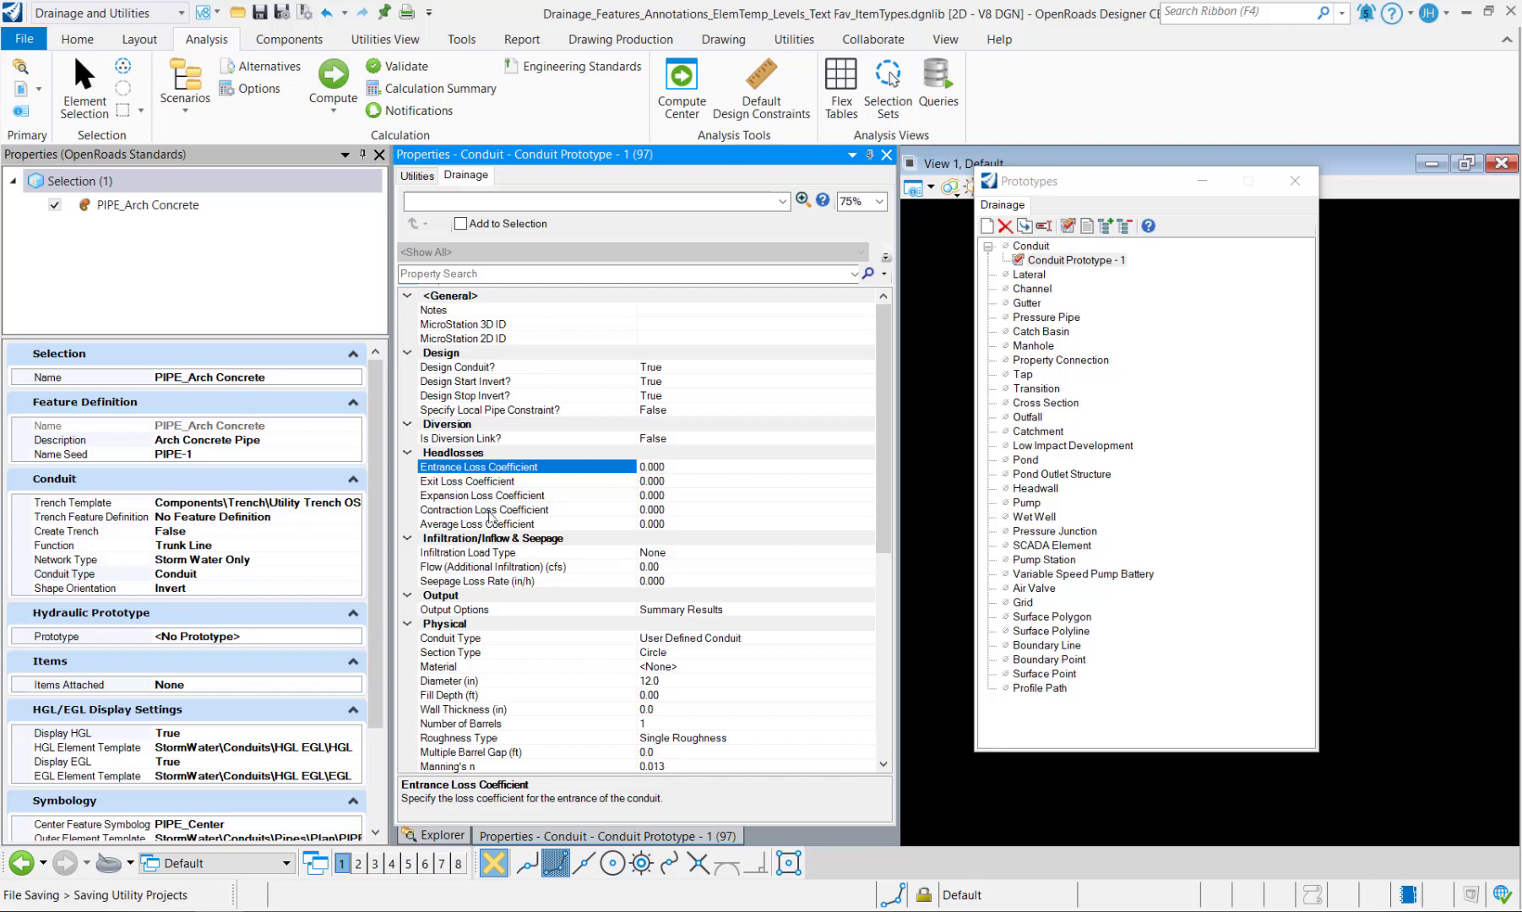
left_click(507, 554)
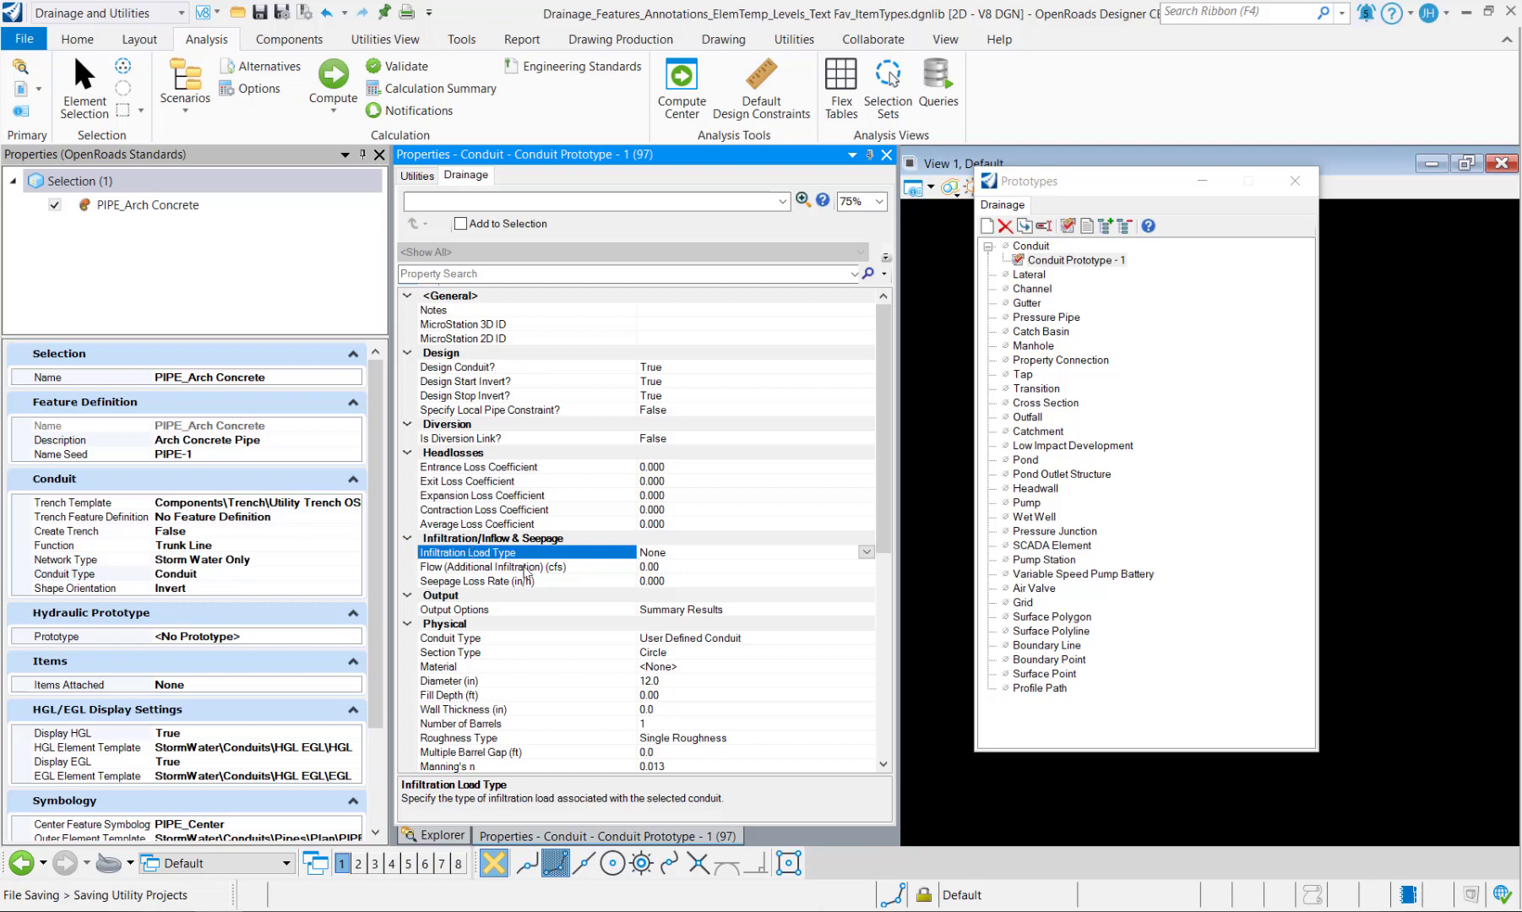
scroll(508, 591, "down", 3)
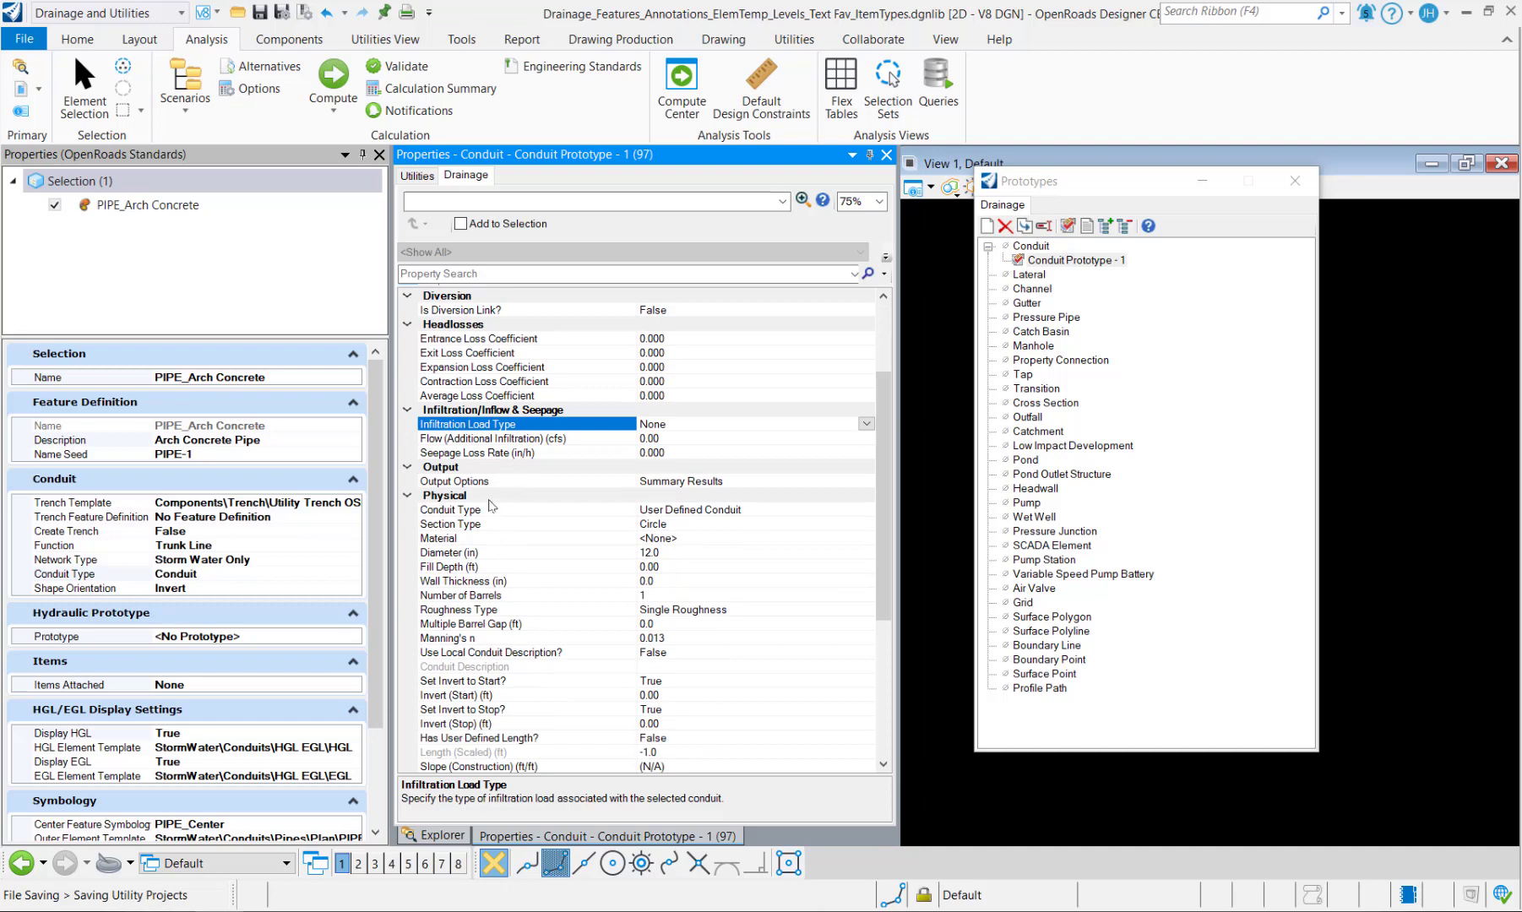
left_click(491, 480)
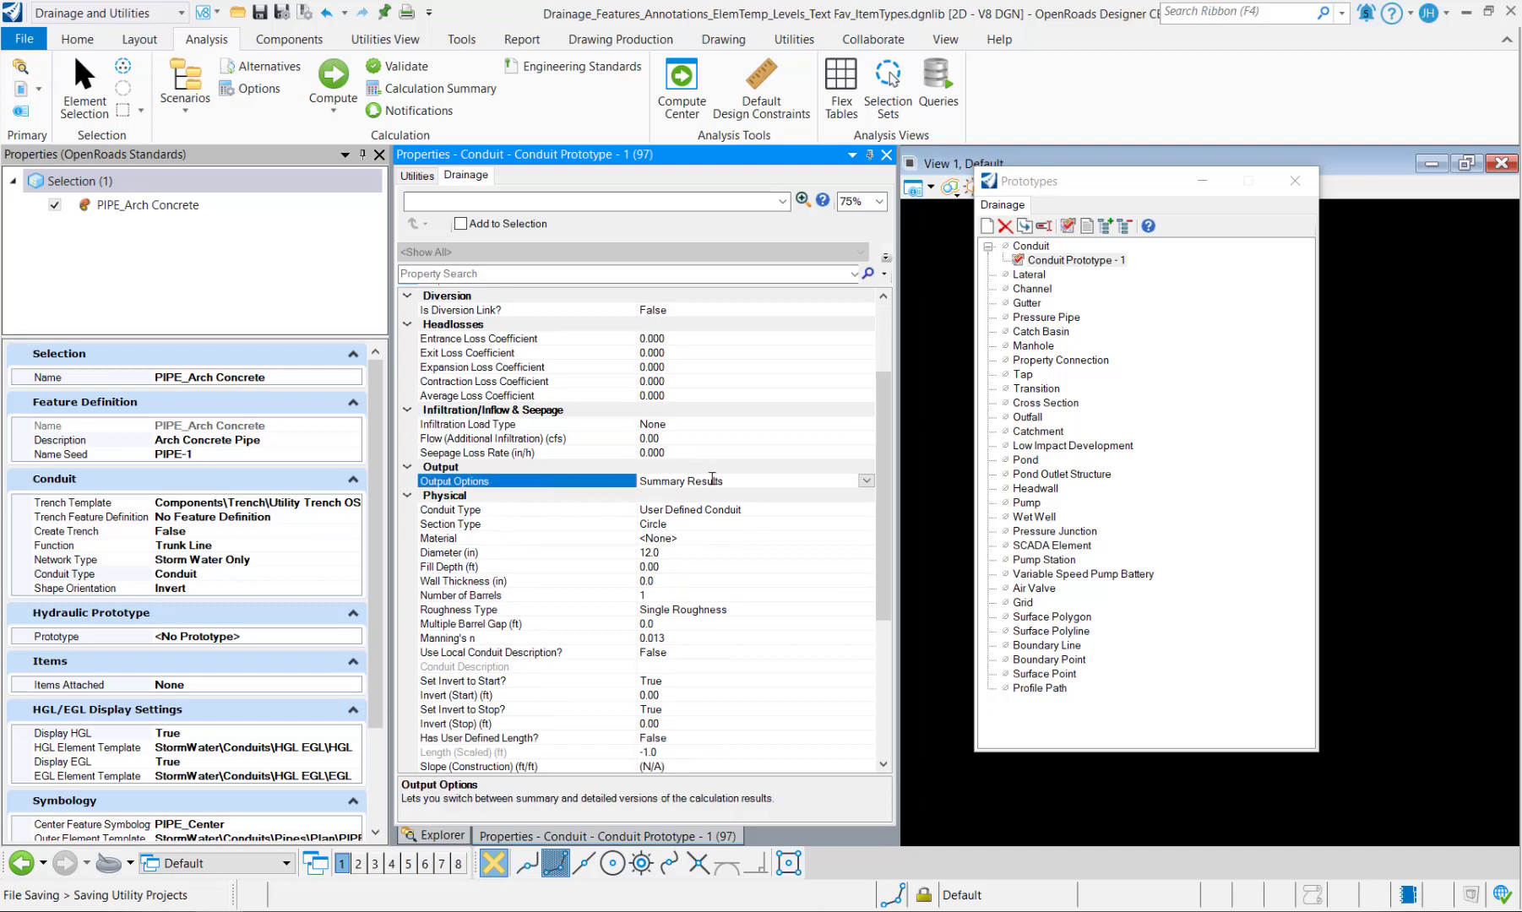
left_click(866, 482)
left_click(866, 482)
Step: Set the prototype's Conduit Type to Catalog Conduit in the Physical properties
left_click(473, 510)
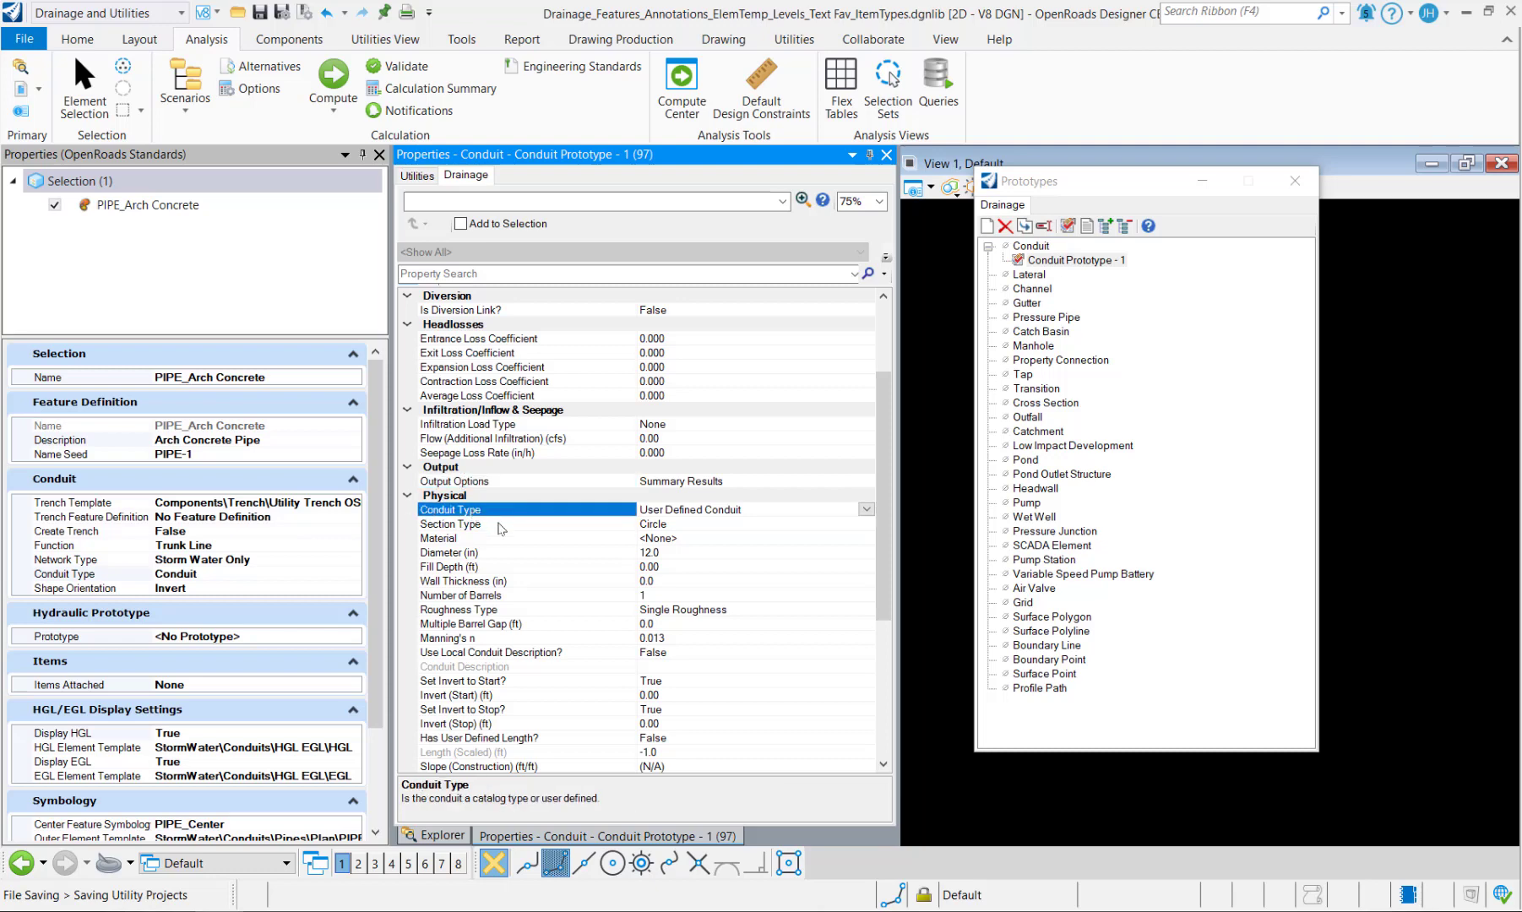
scroll(502, 528, "down", 3)
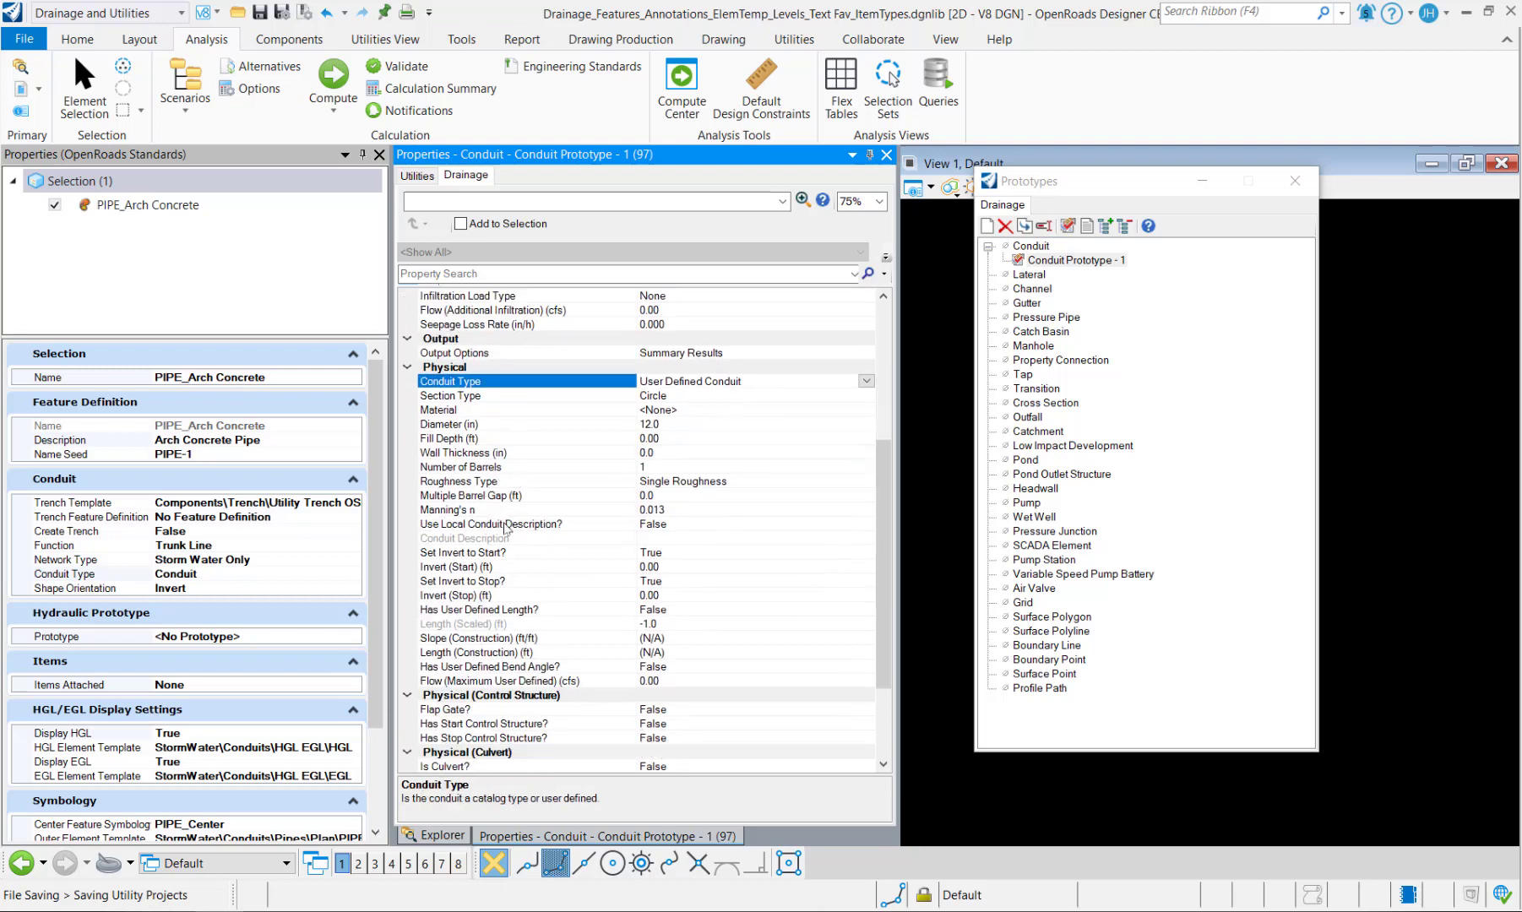
left_click(866, 381)
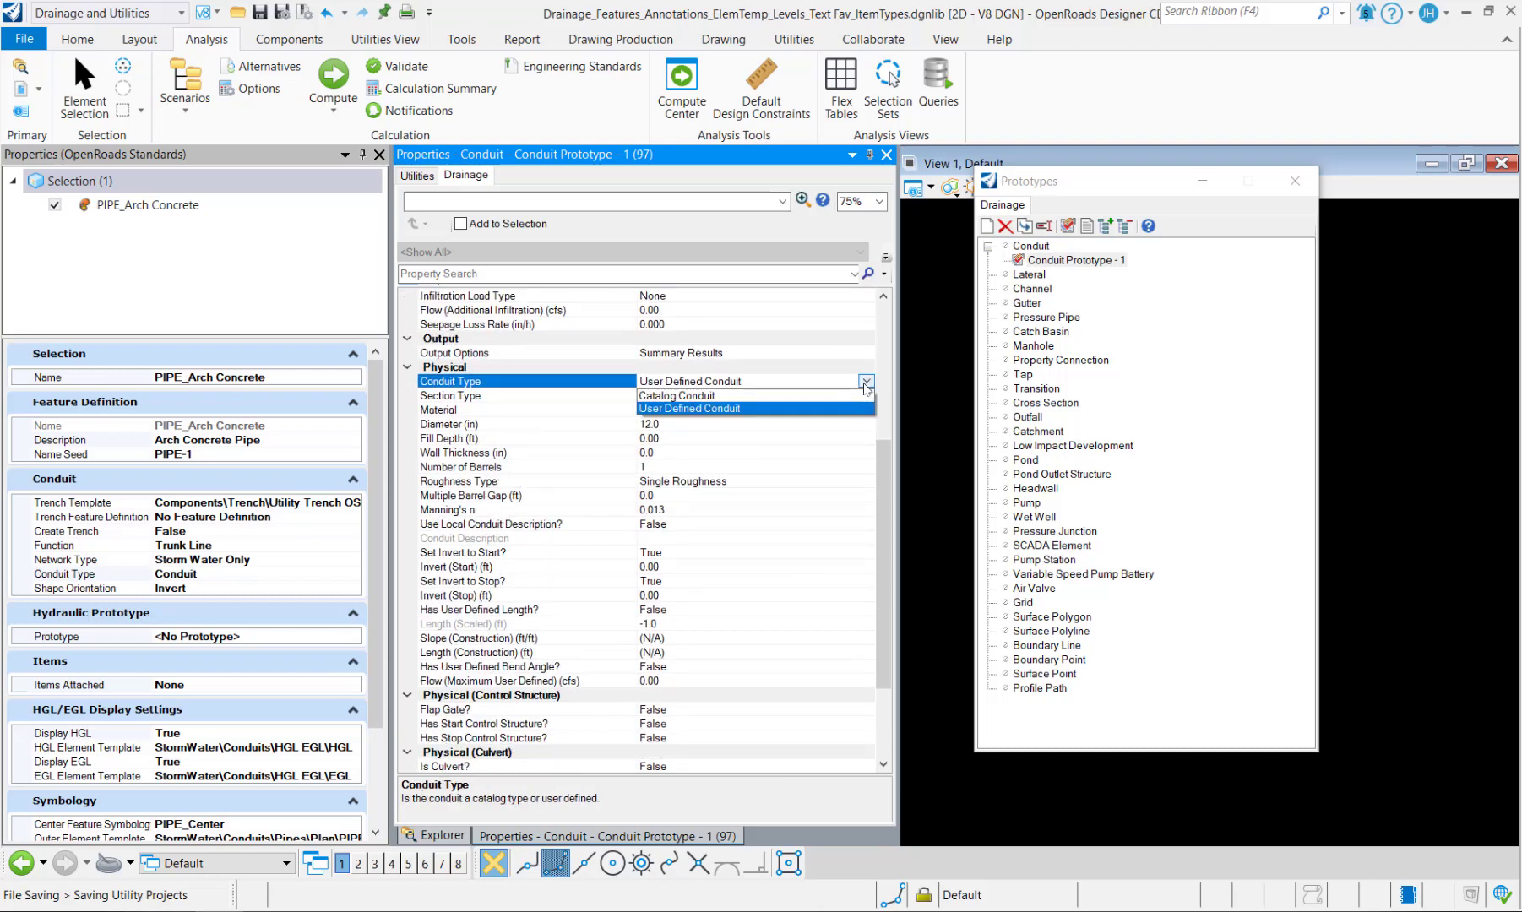
left_click(772, 404)
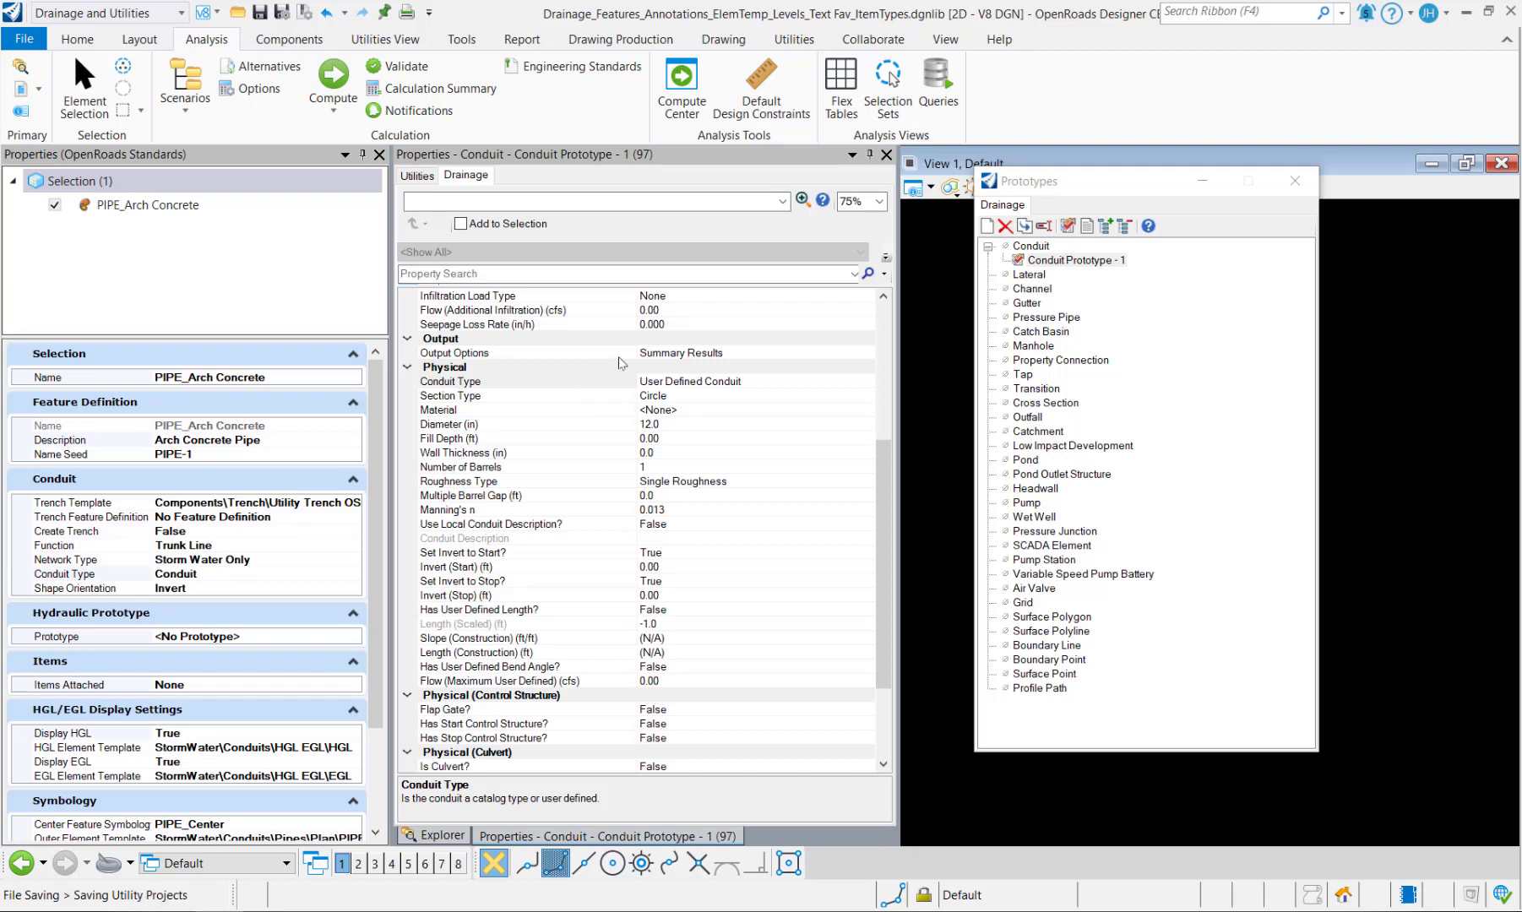
left_click(785, 384)
left_click(866, 382)
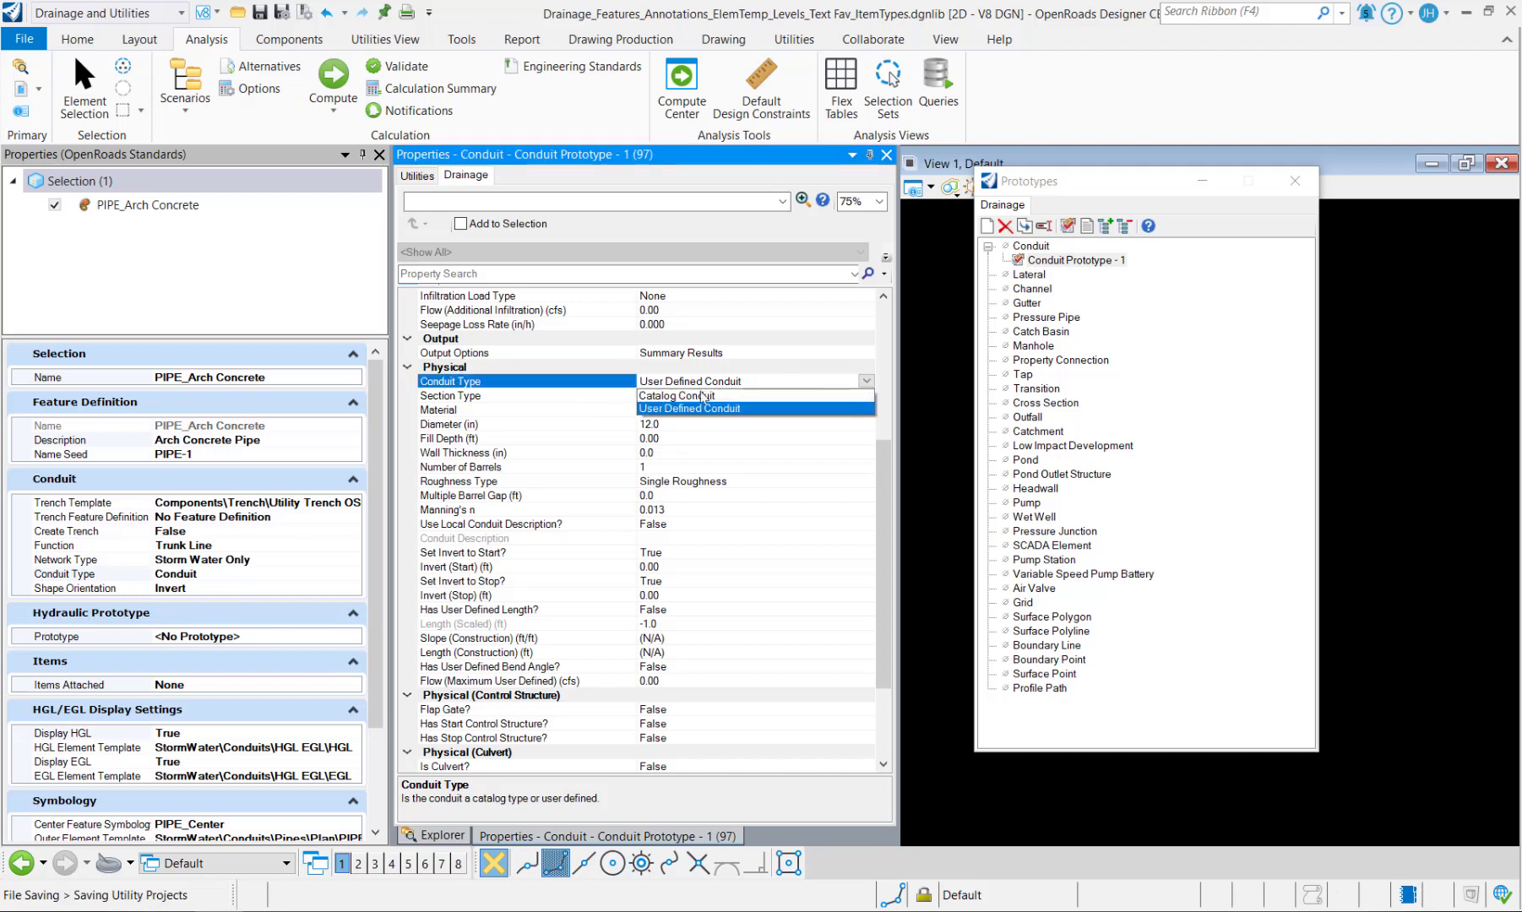
left_click(657, 396)
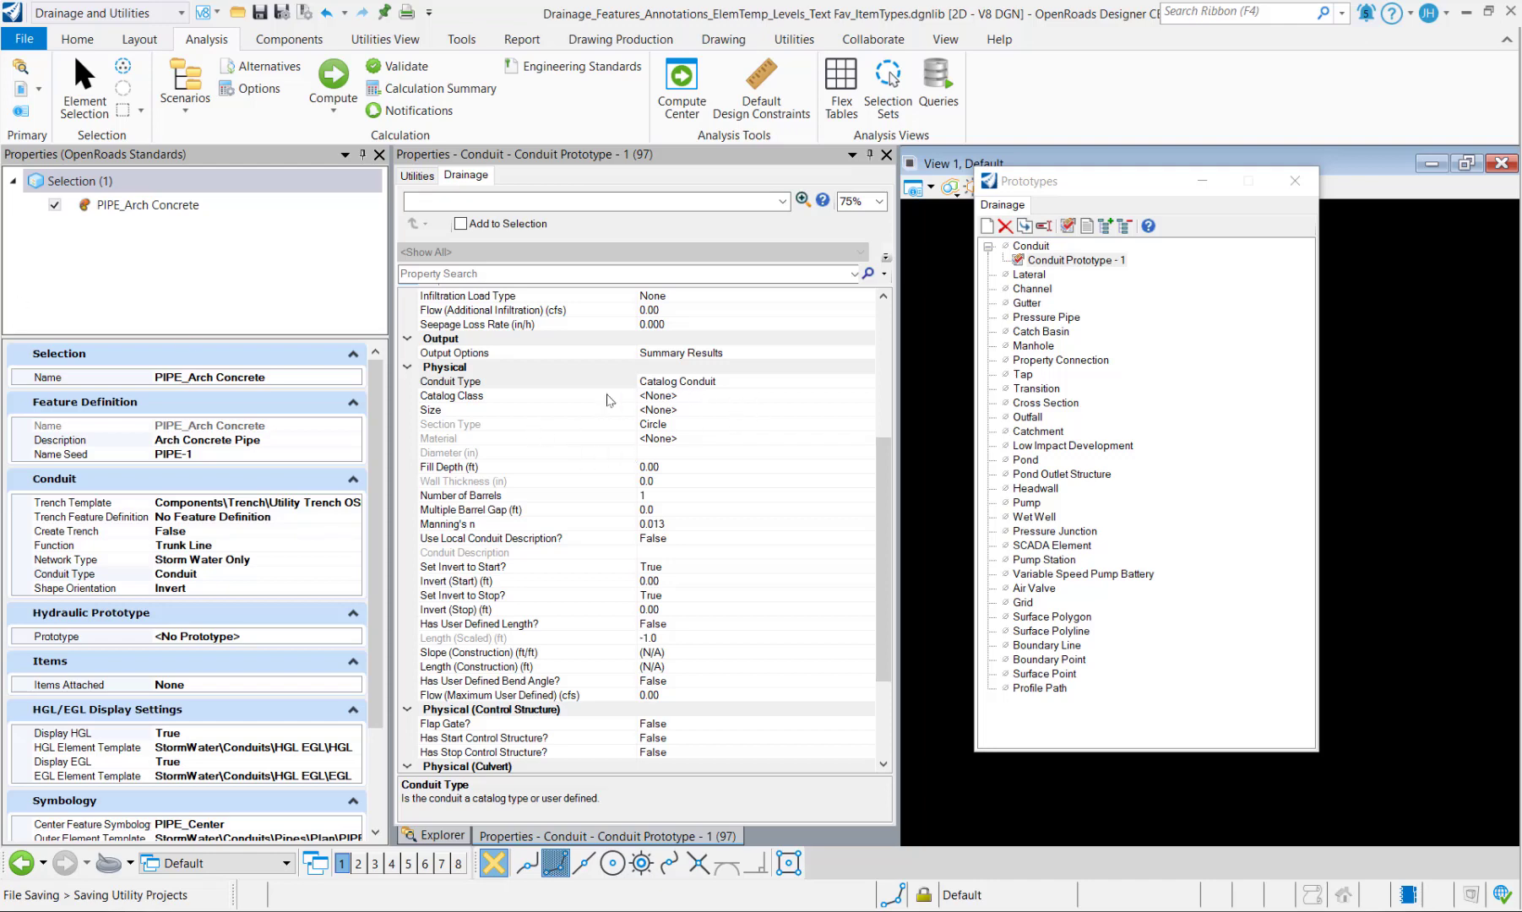
Step: Check the choices available for the conduit prototype's Catalog Class
left_click(710, 397)
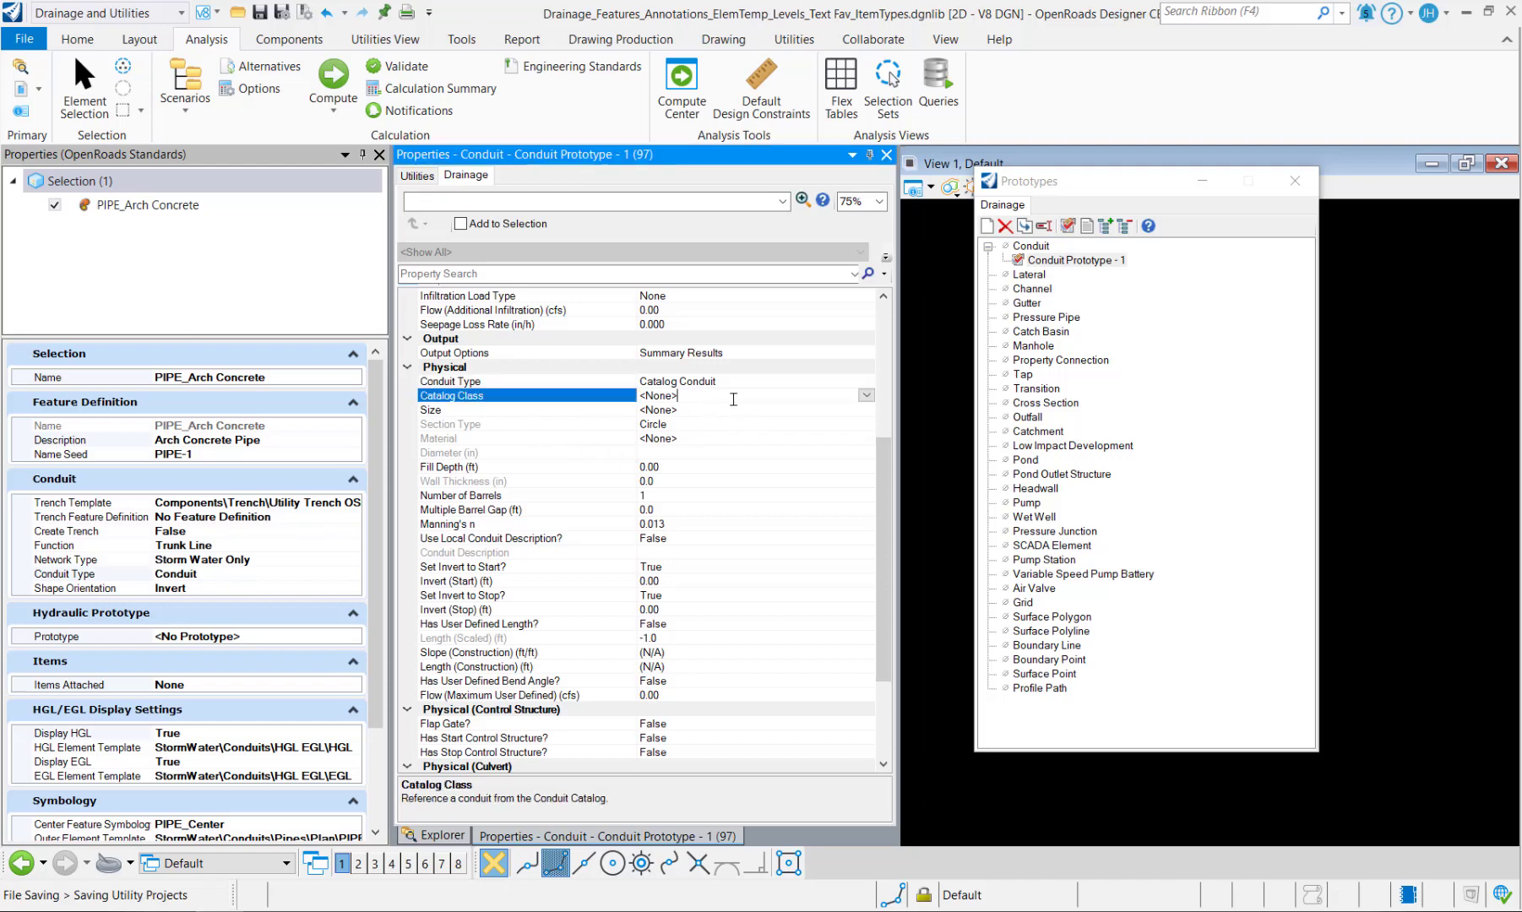
left_click(865, 396)
left_click(563, 386)
Step: Try setting Use Local Conduit Description? to True to expose the Conduit Description field, and return it to False
left_click(523, 539)
scroll(524, 543, "down", 2)
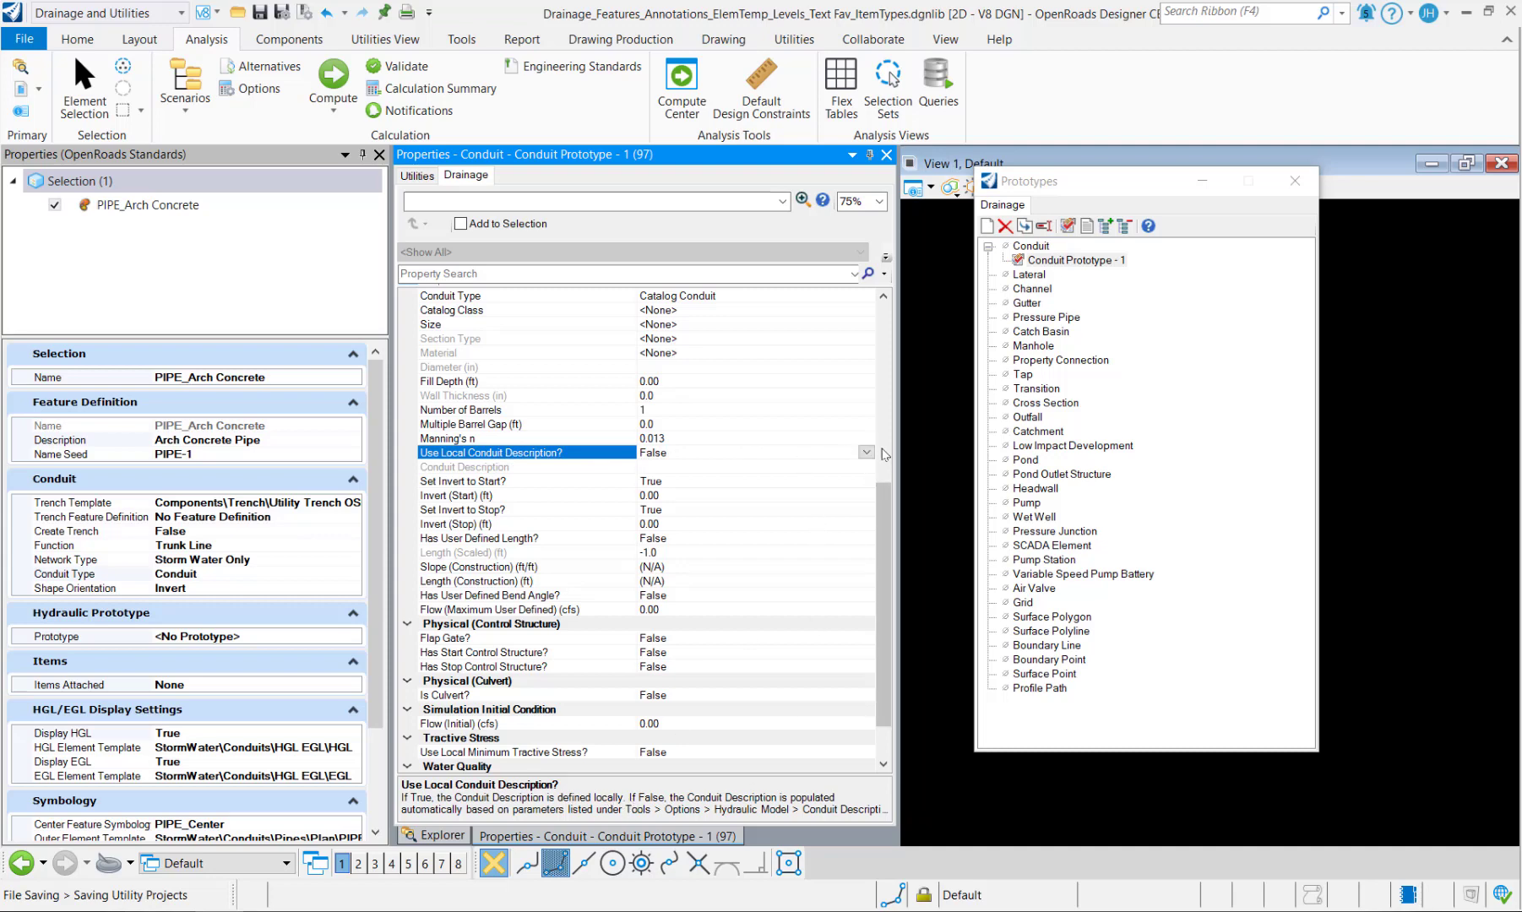
double_click(523, 453)
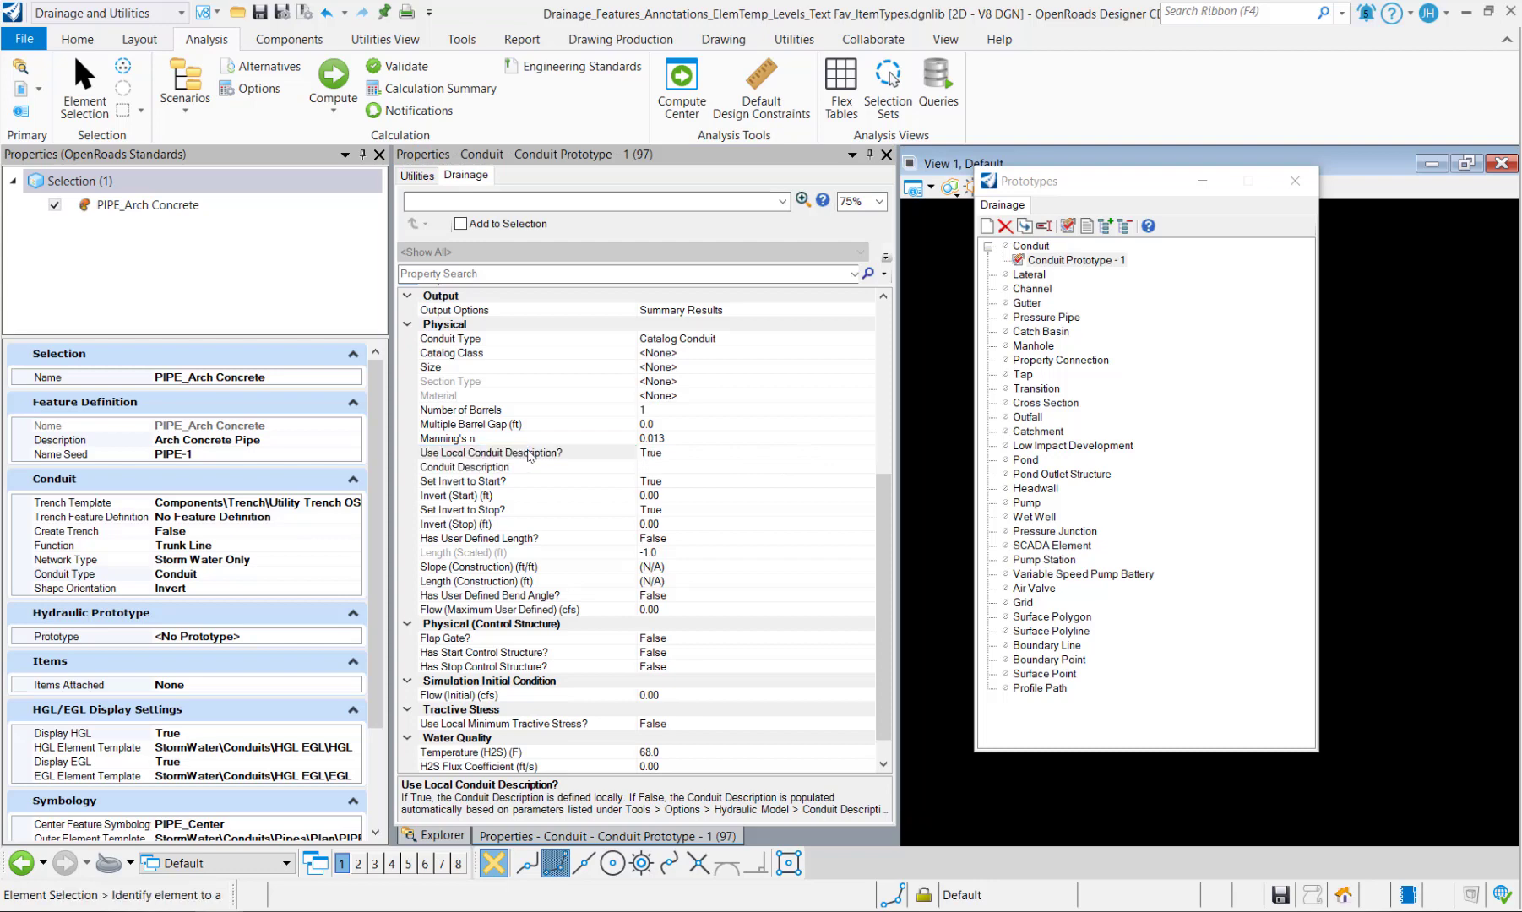
left_click(619, 468)
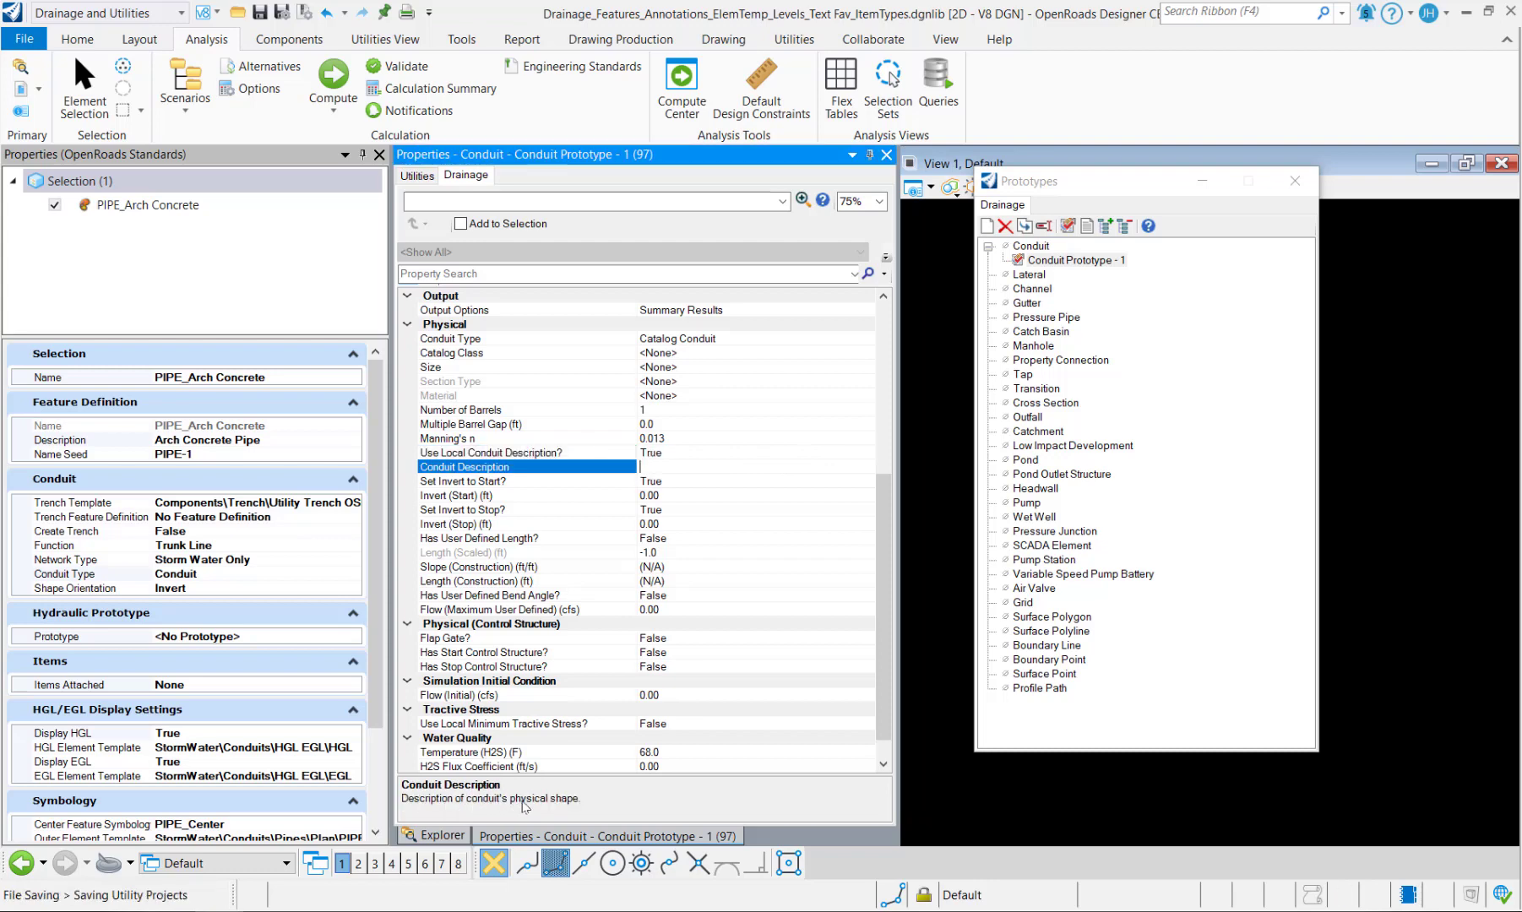
left_click(682, 462)
double_click(614, 454)
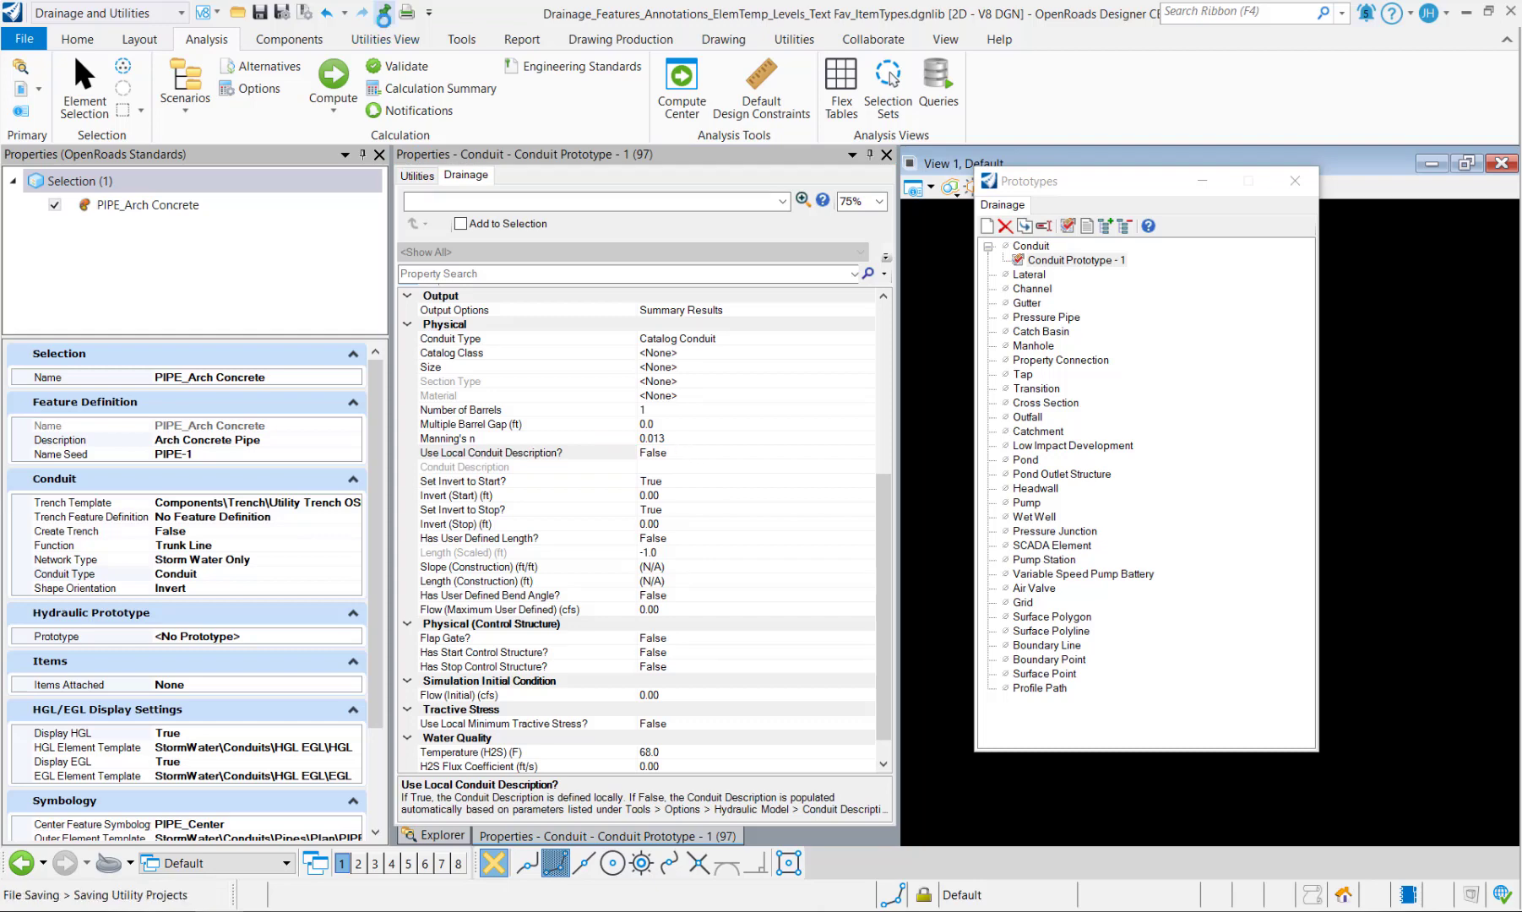
Step: Inspect the Conduit Description Format in the drainage Hydraulic Model options and close them without changes
left_click(461, 40)
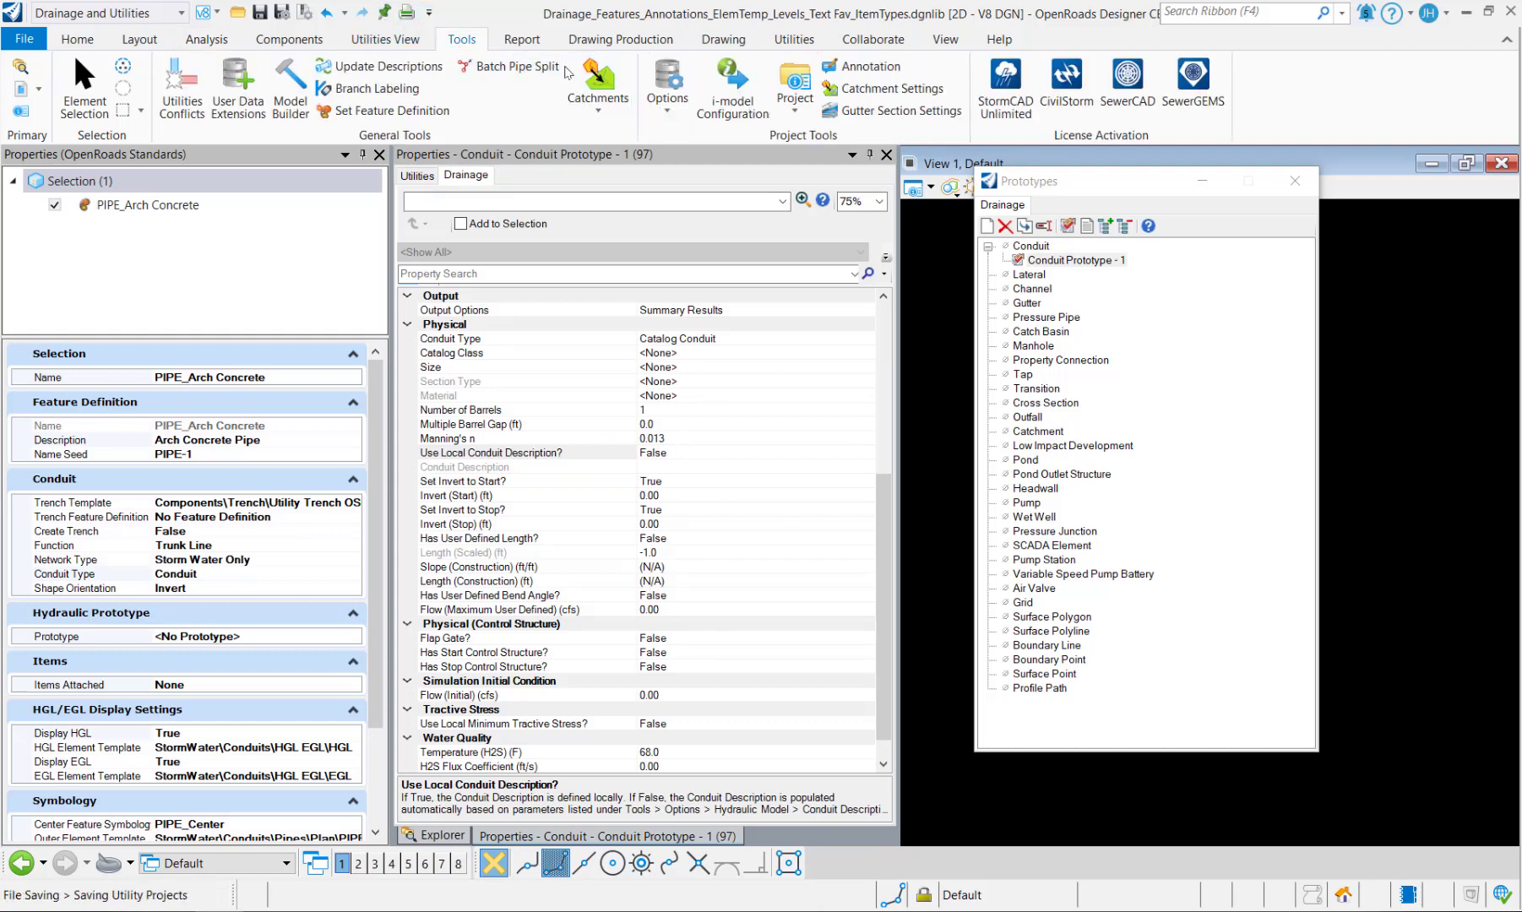
left_click(669, 110)
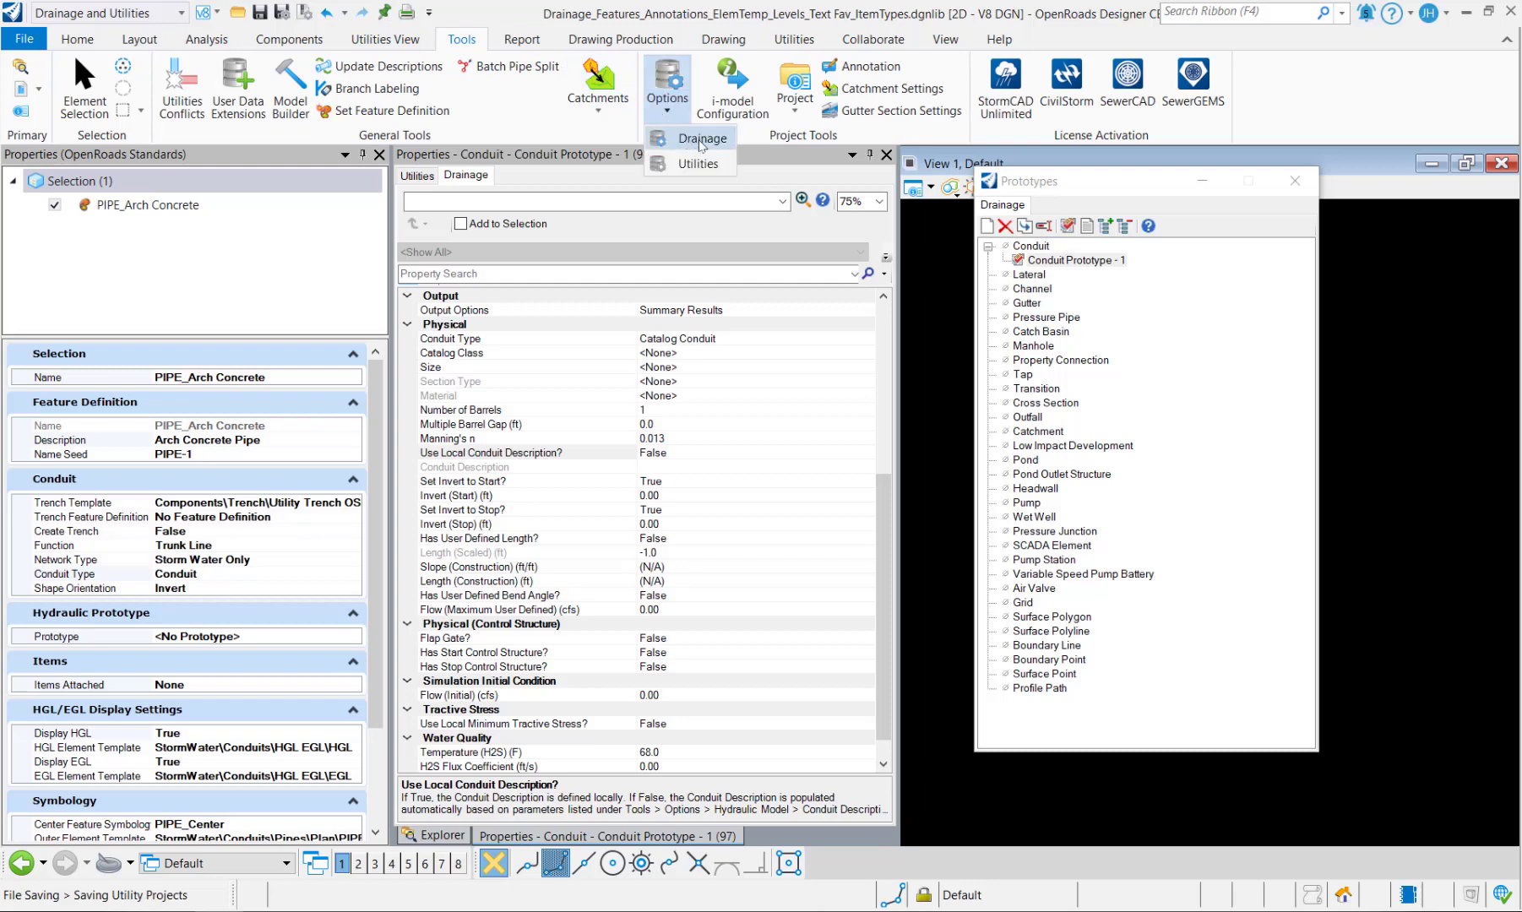
left_click(689, 147)
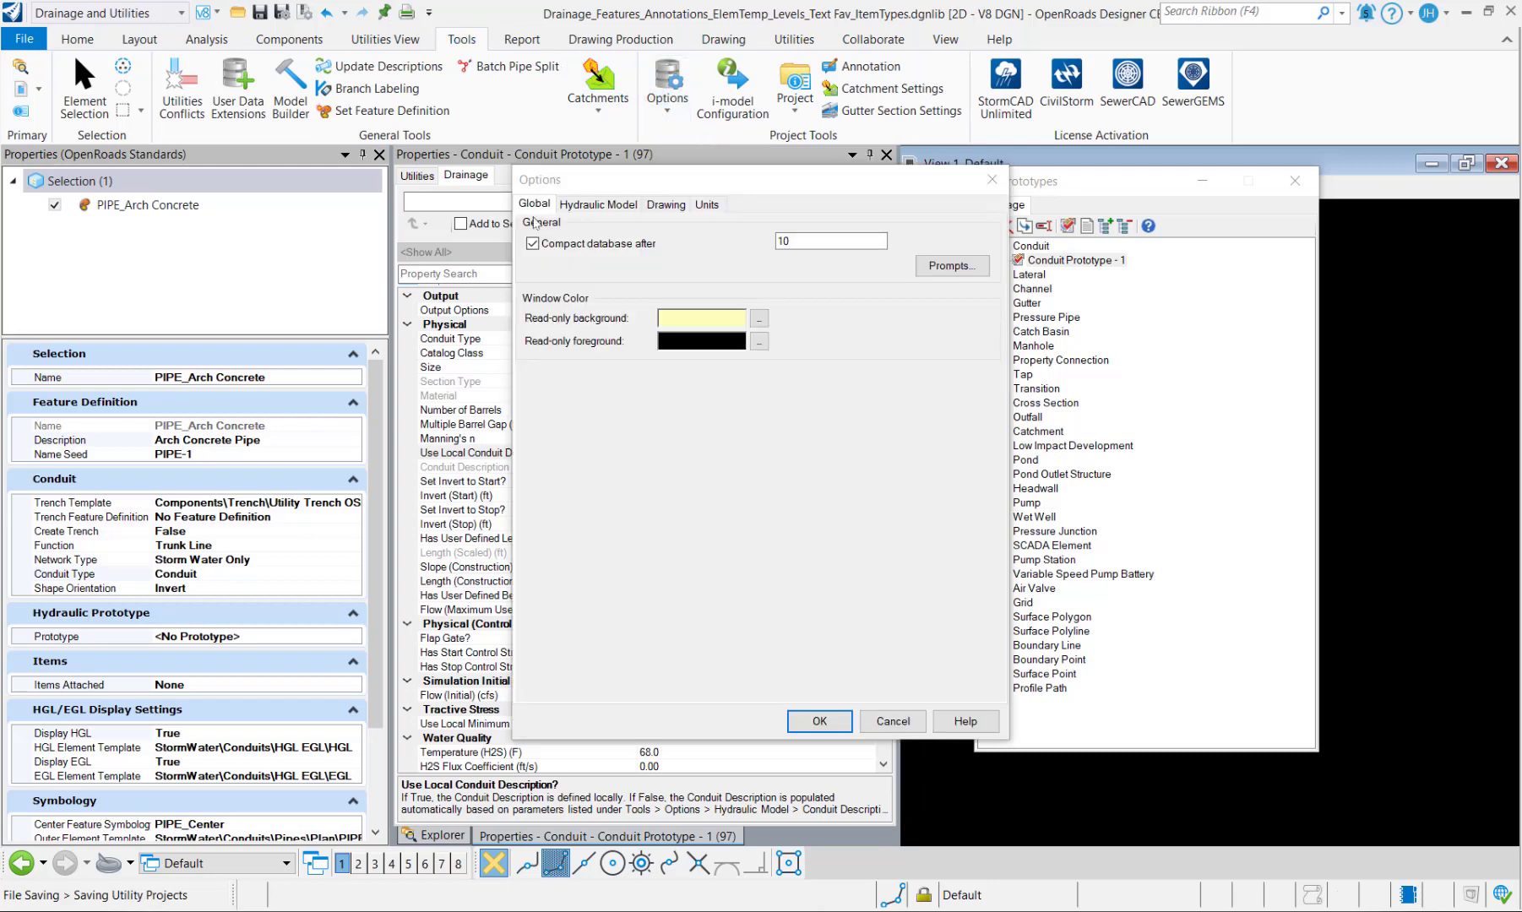
left_click(598, 205)
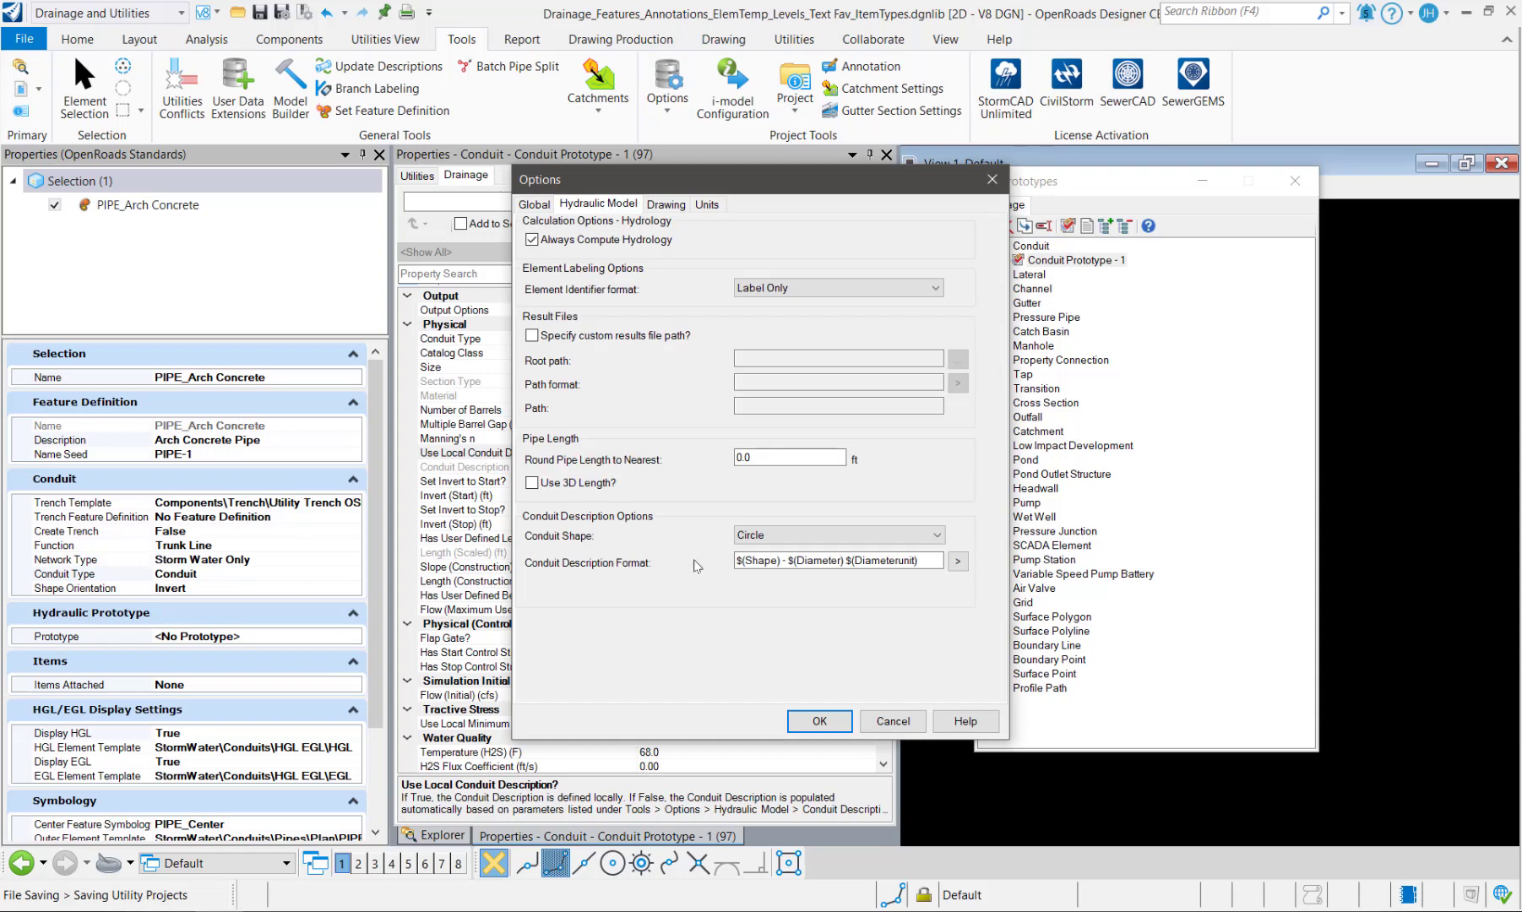
triple_click(790, 563)
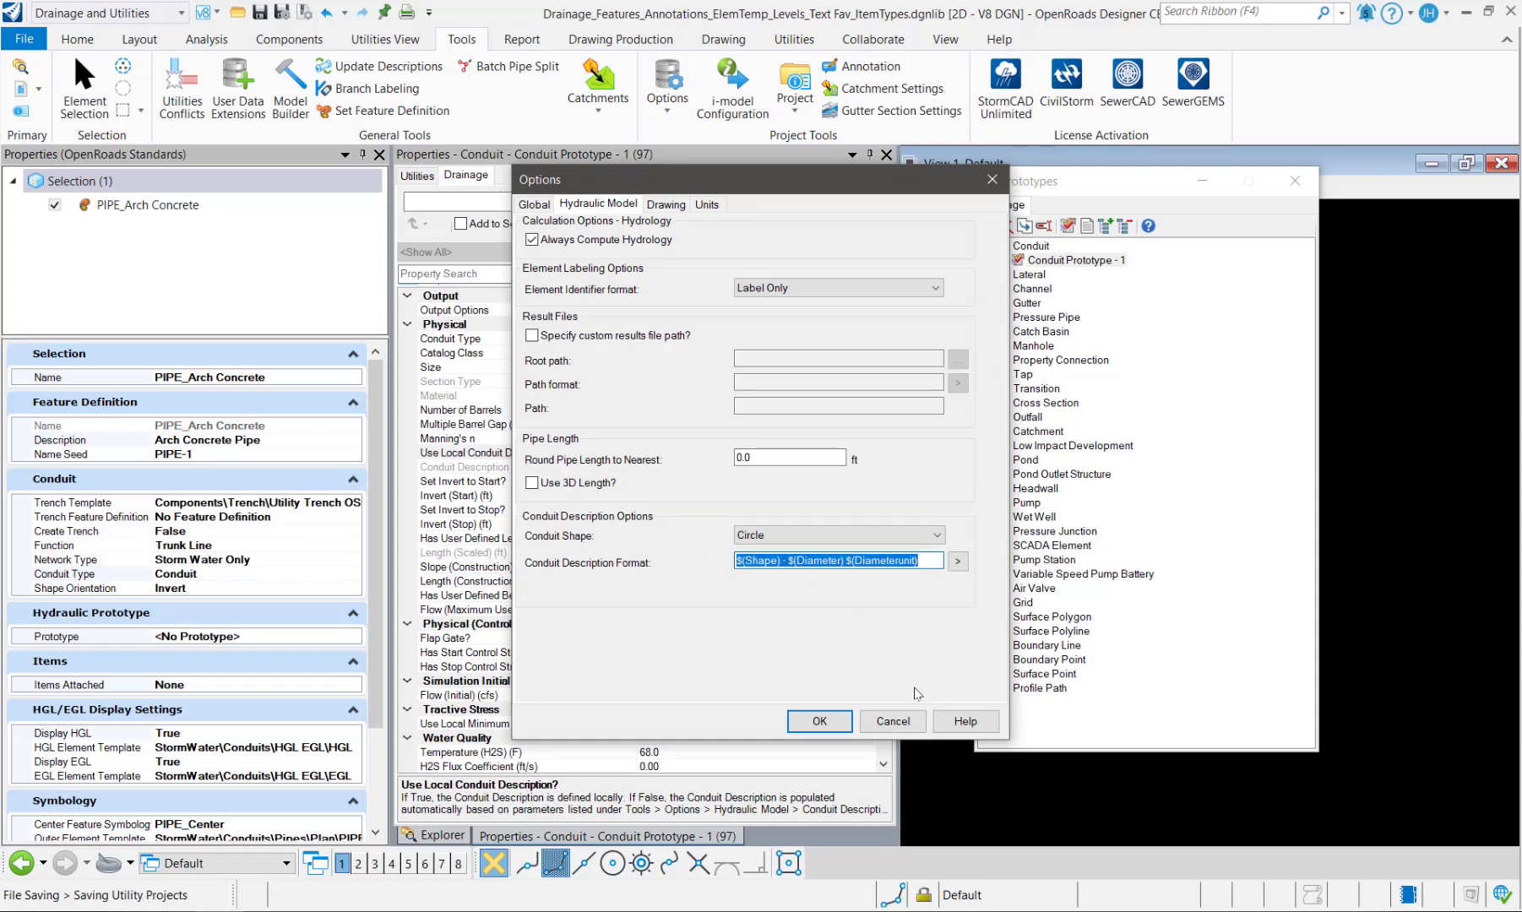
left_click(904, 719)
Step: Review the conduit prototype's Set Invert to Start?, Invert (Start) and Set Invert to Stop? properties and their descriptions
left_click(490, 480)
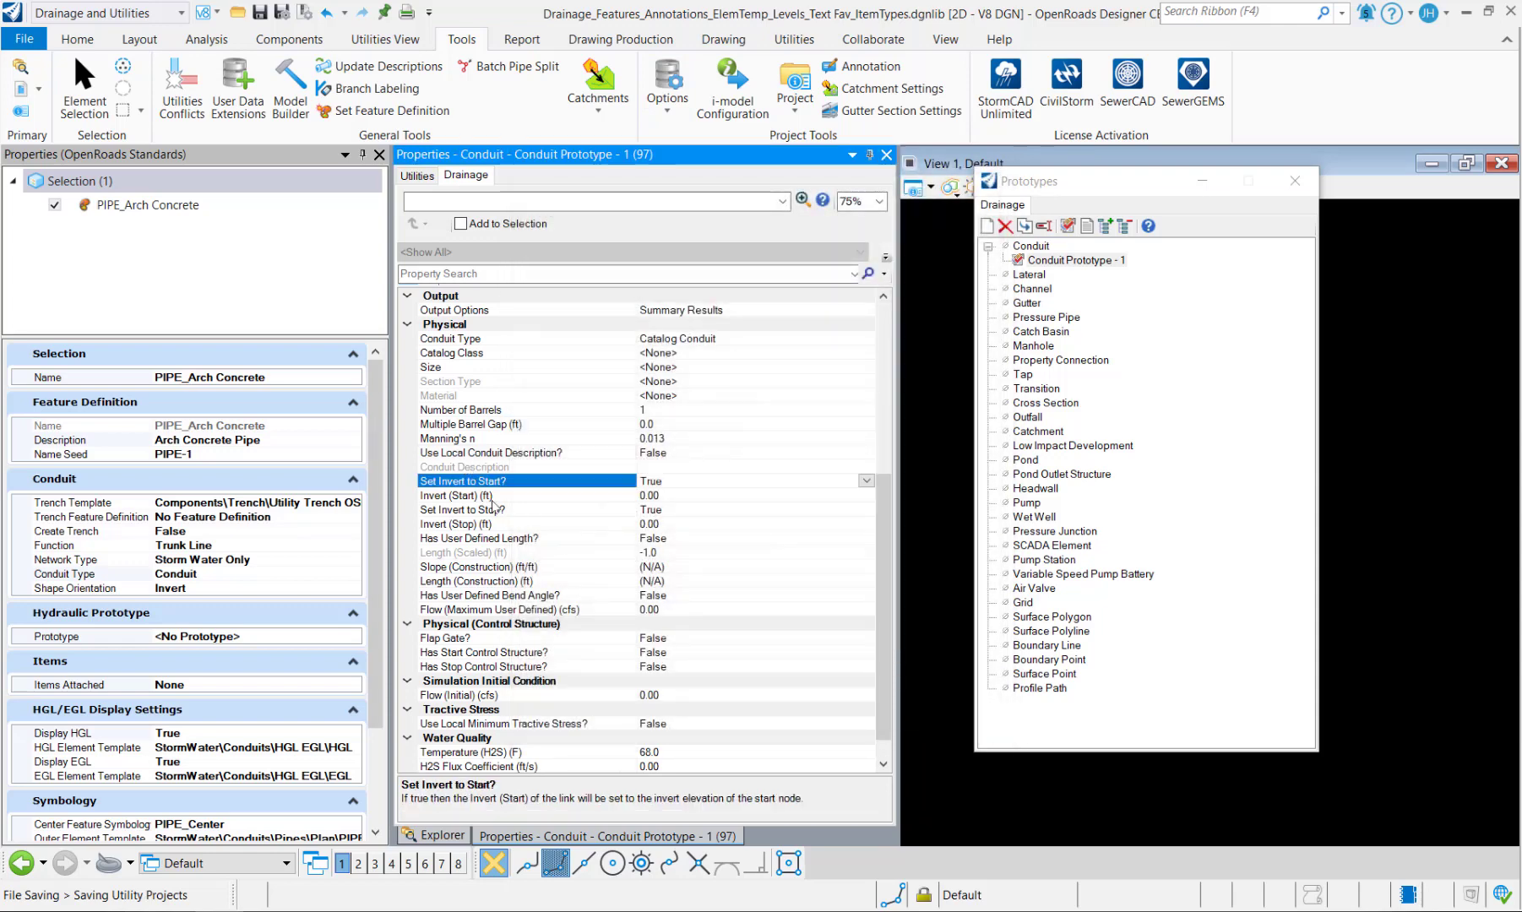
left_click(497, 510)
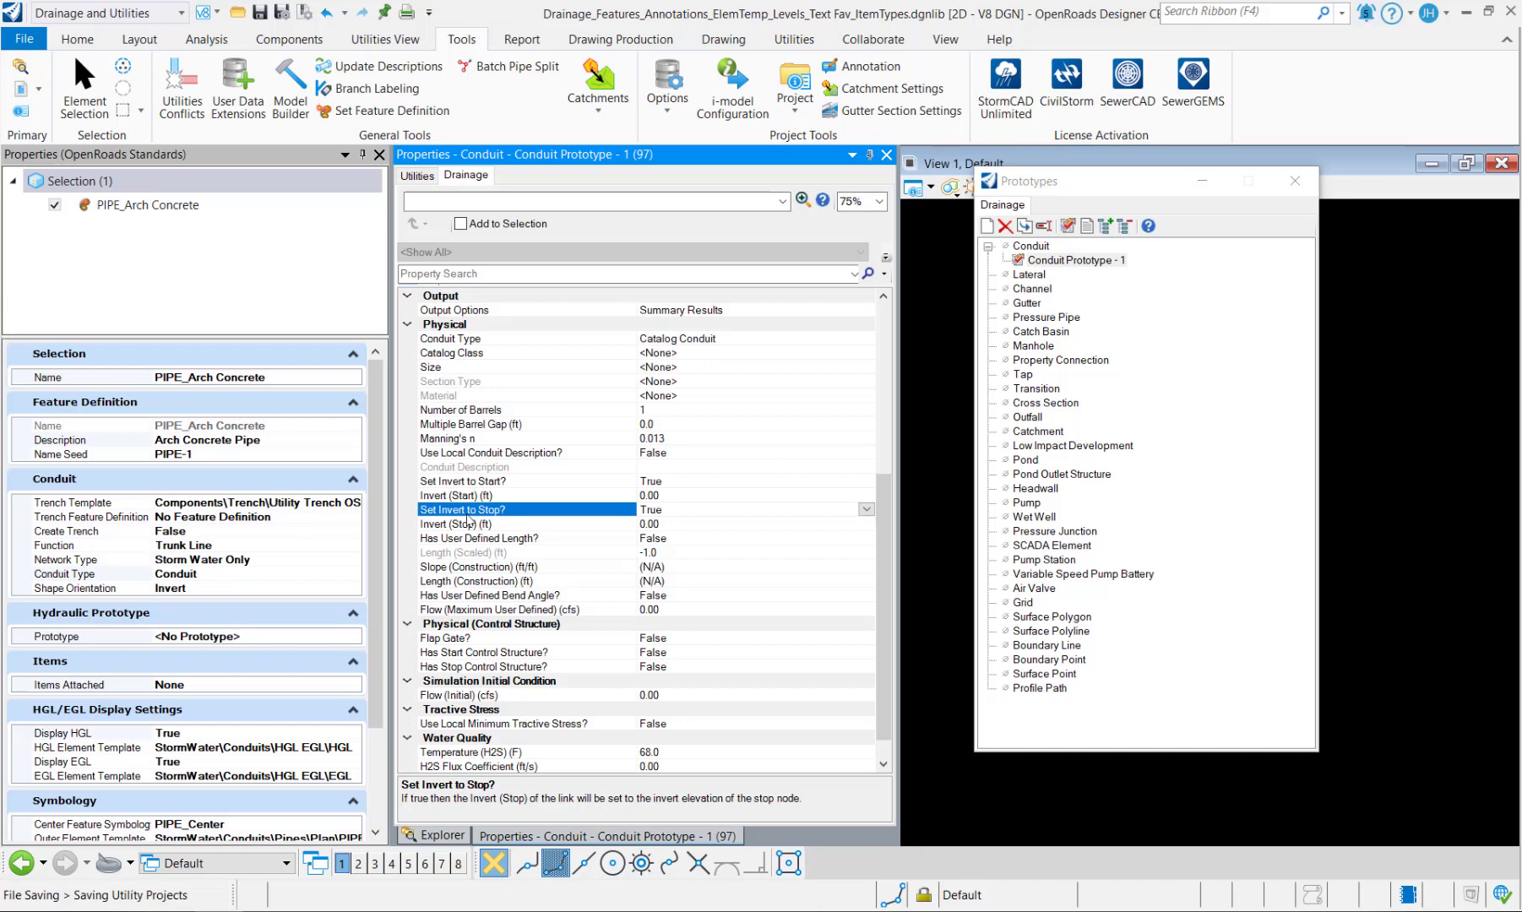
left_click(478, 499)
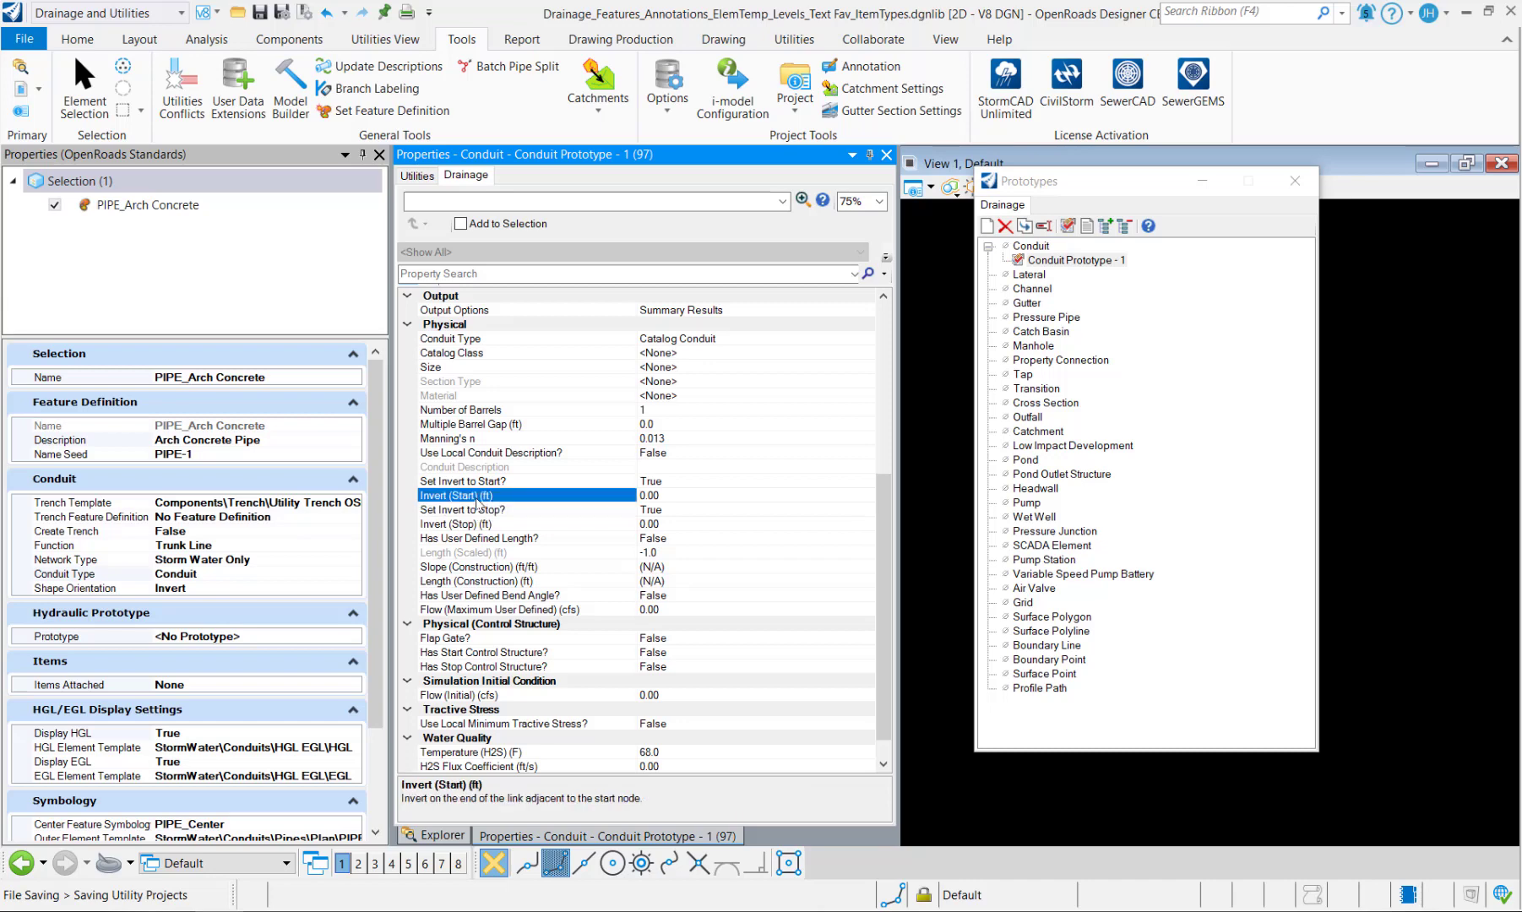
left_click(474, 485)
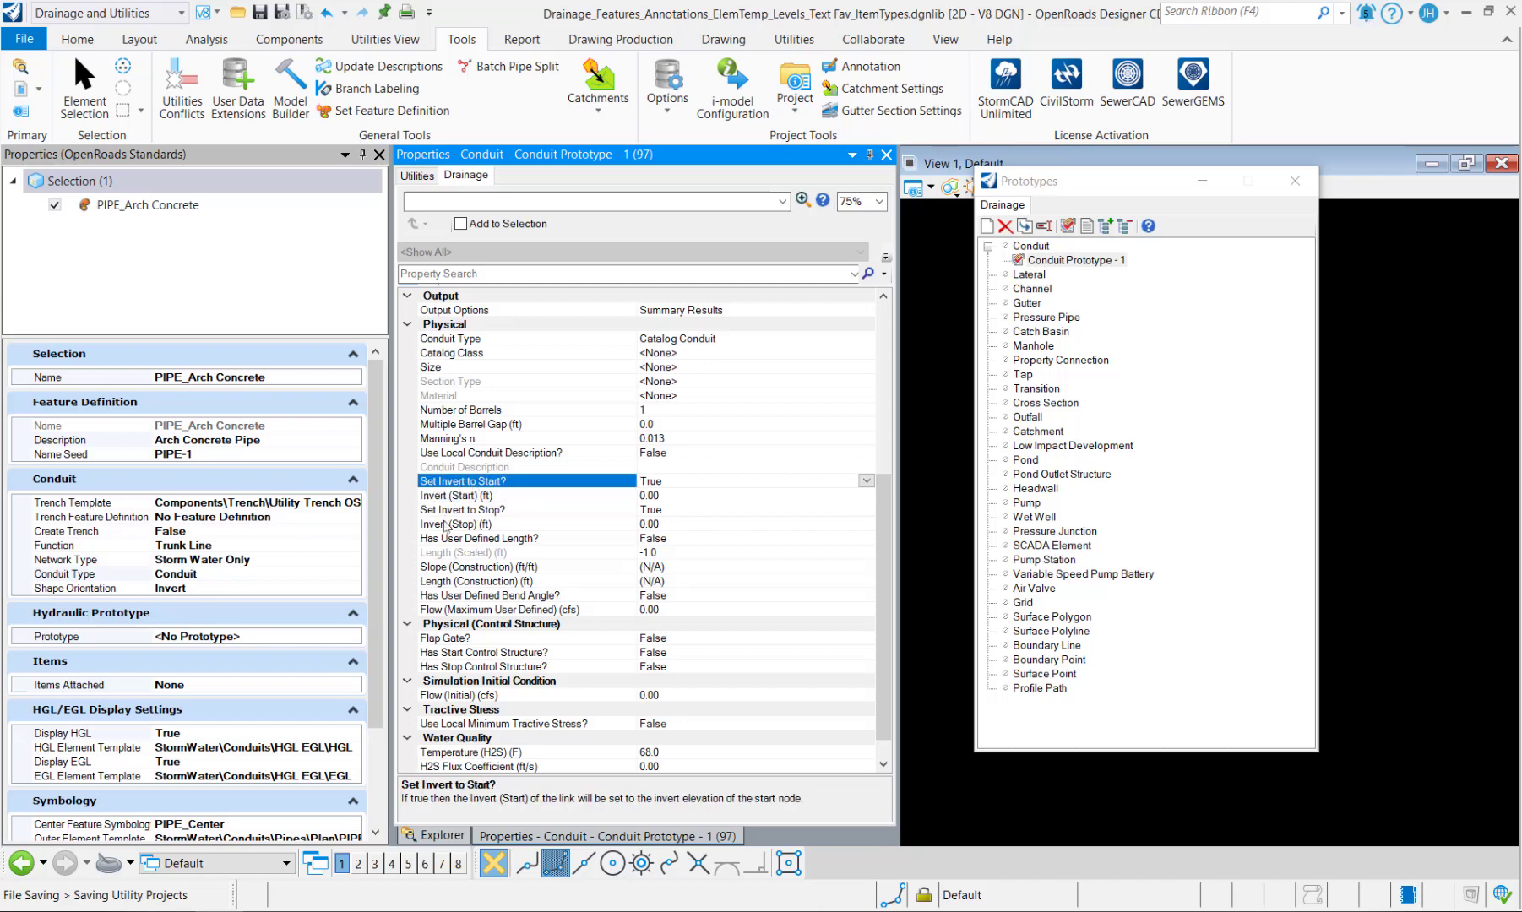
left_click(445, 512)
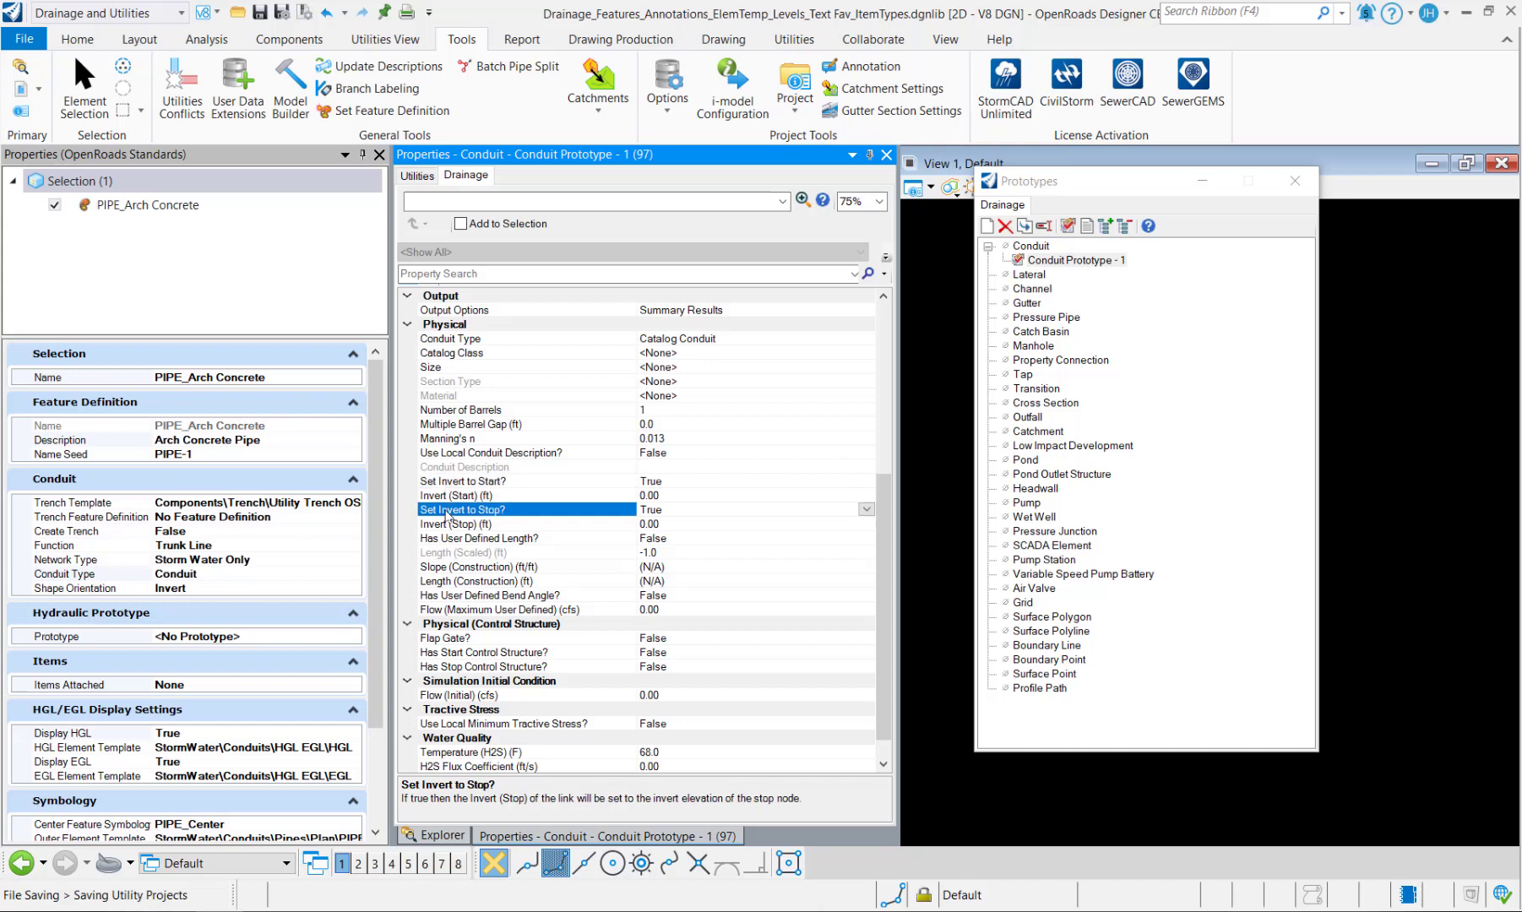
left_click(647, 495)
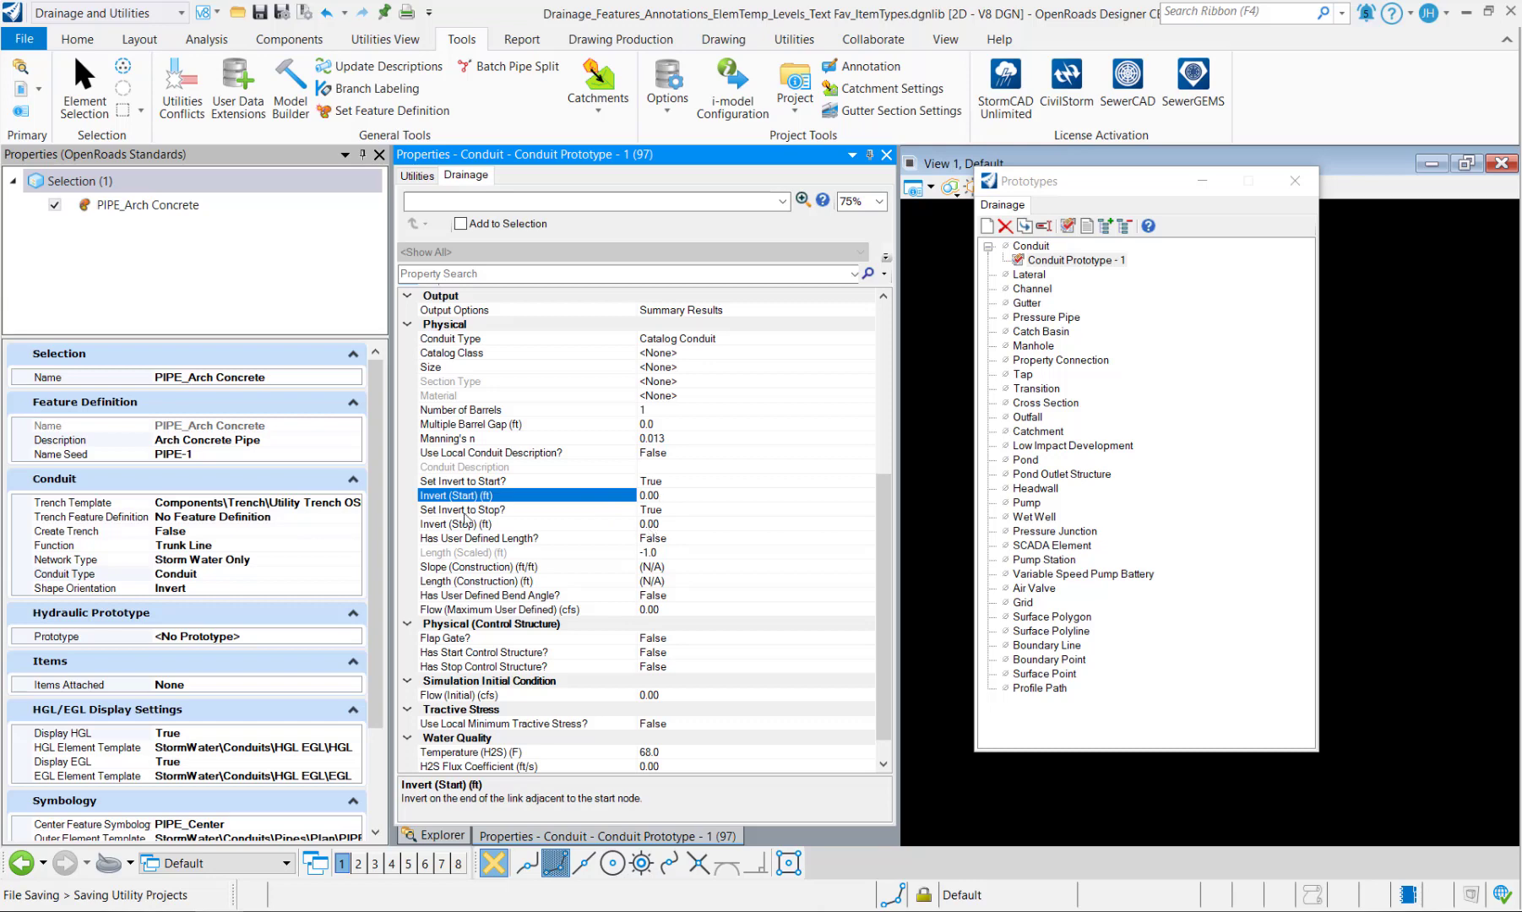
left_click(494, 482)
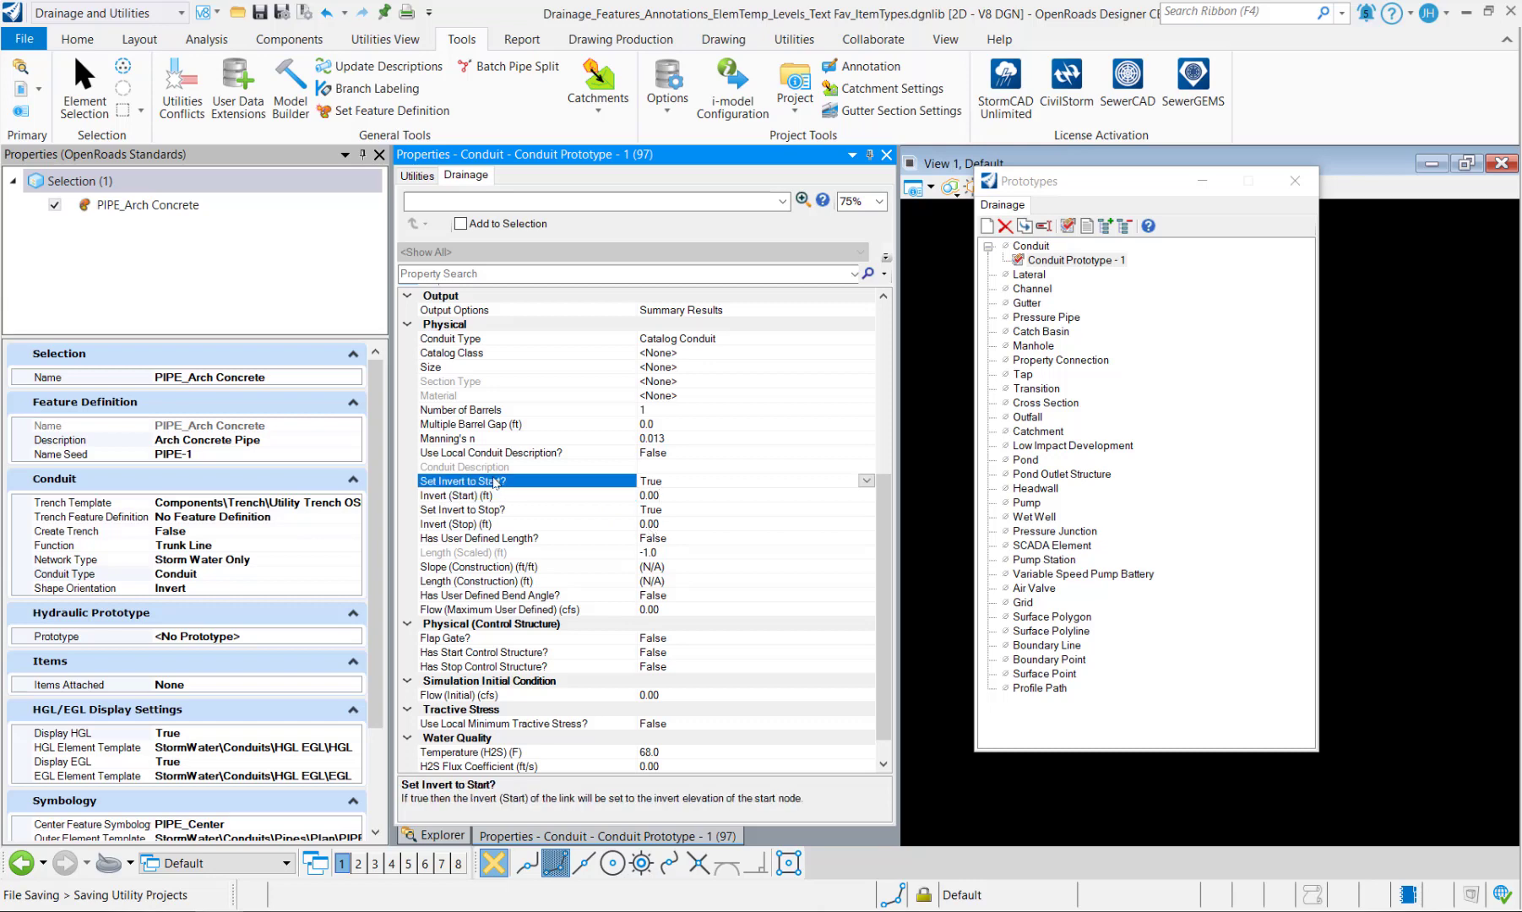
left_click(500, 510)
Step: Review the conduit prototype's Use Local Minimum Tractive Stress? setting and its Water Quality temperature, H2S flux coefficient and H2S loss factor
scroll(478, 701, "down", 1)
left_click(475, 695)
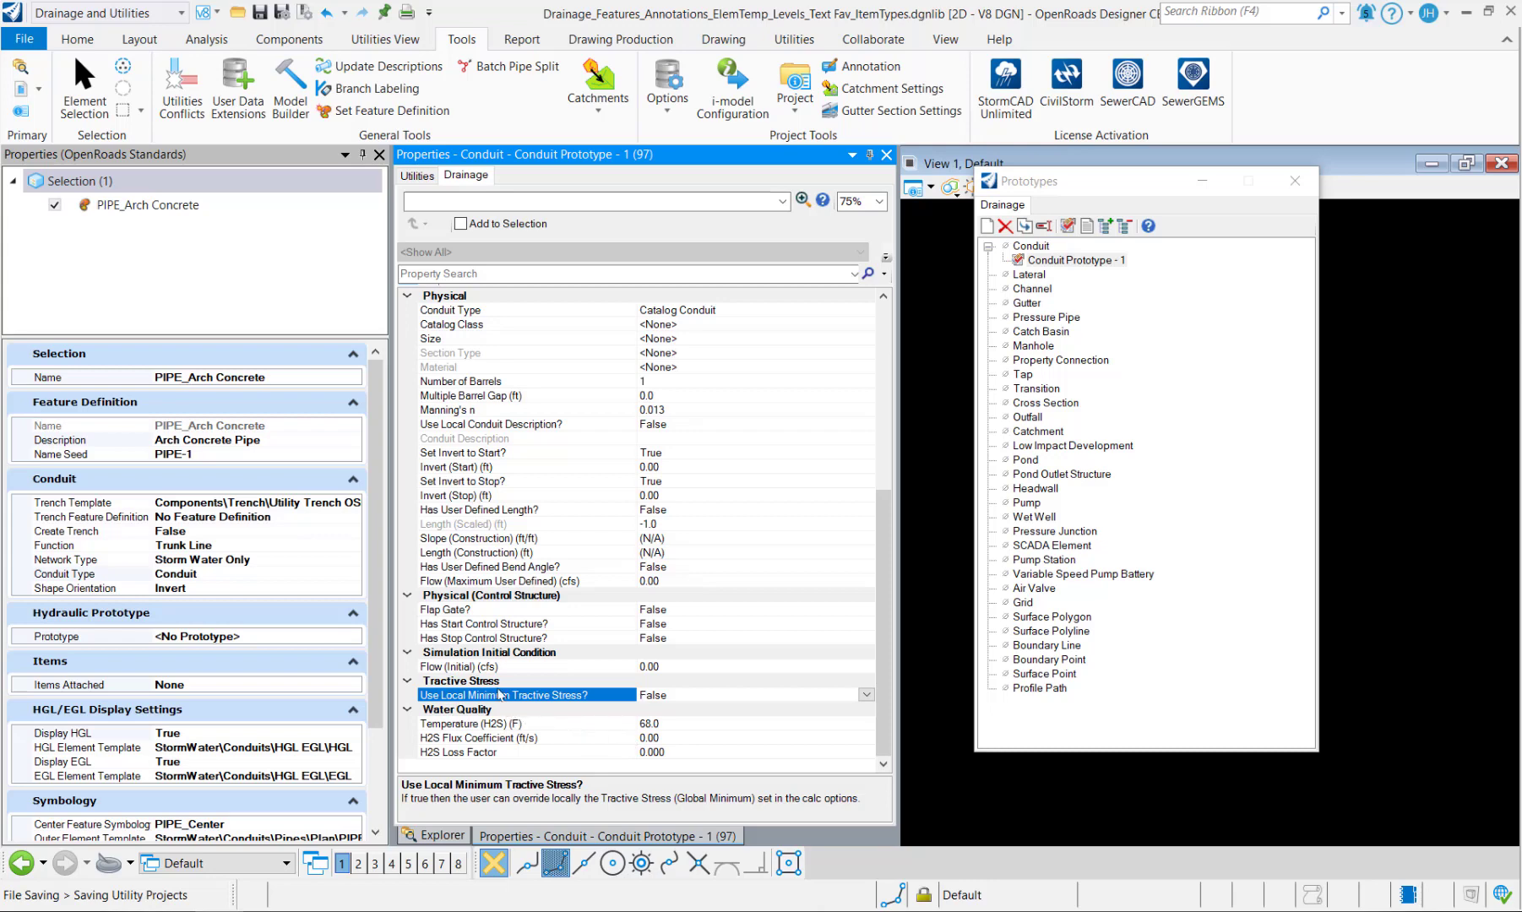
left_click(484, 726)
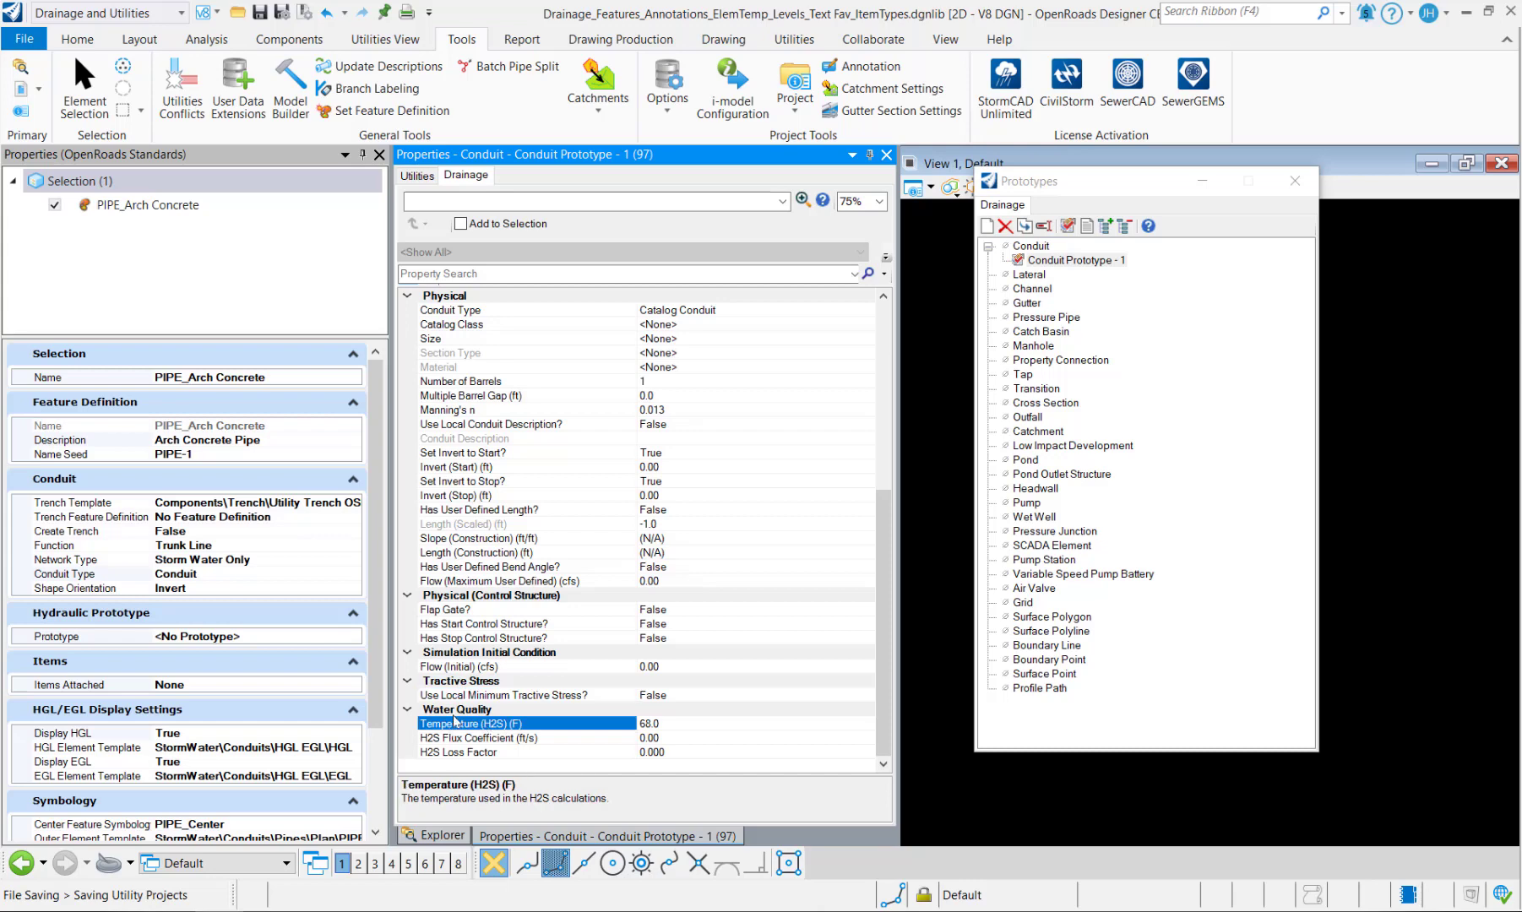
left_click(459, 740)
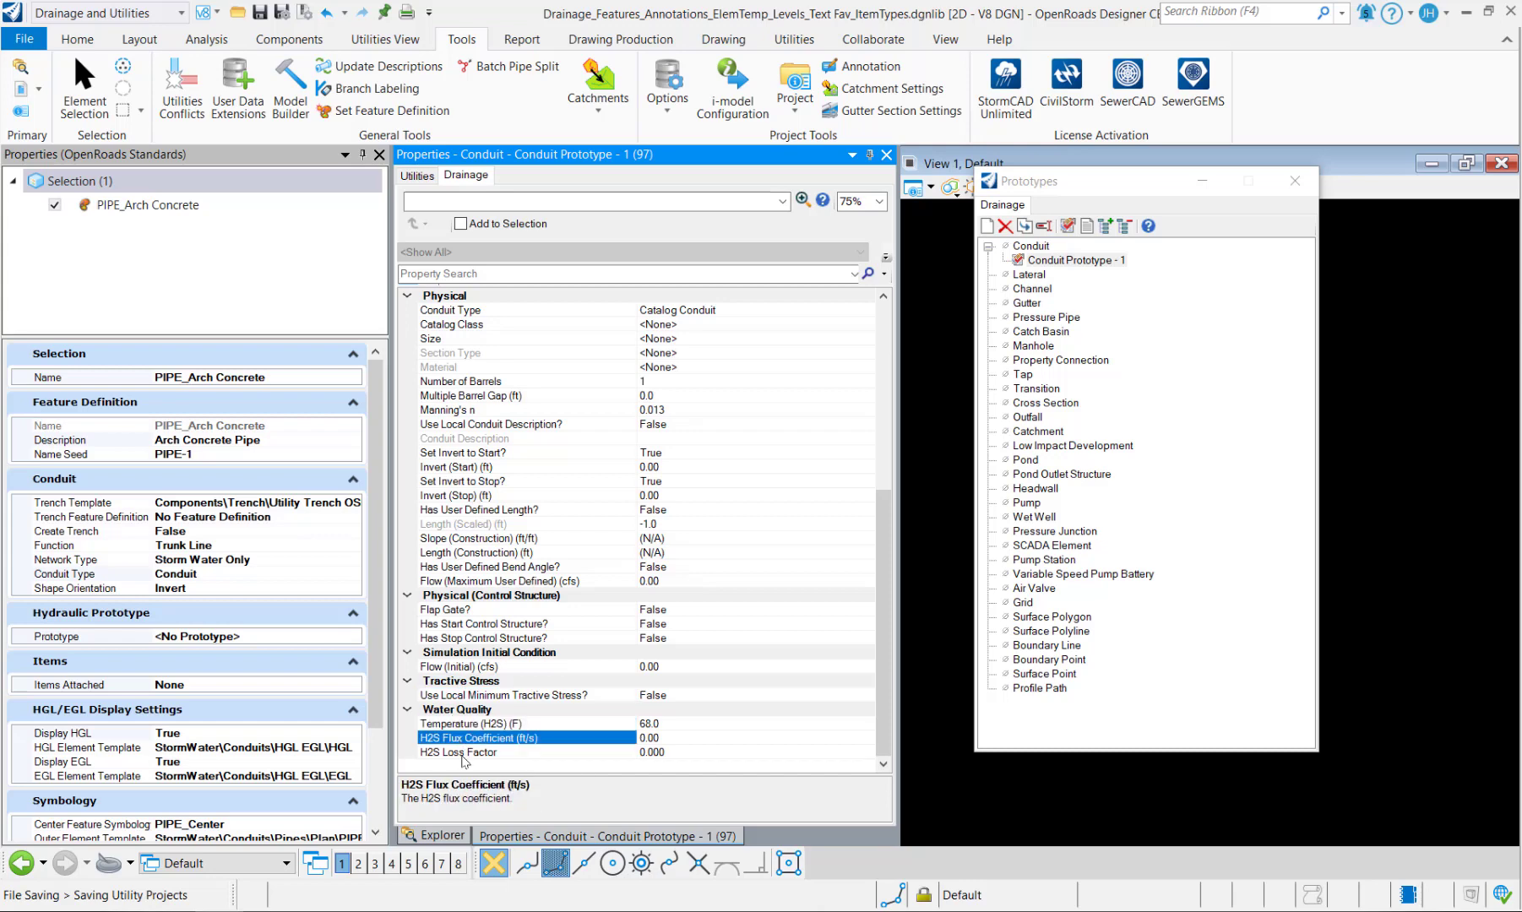
left_click(462, 754)
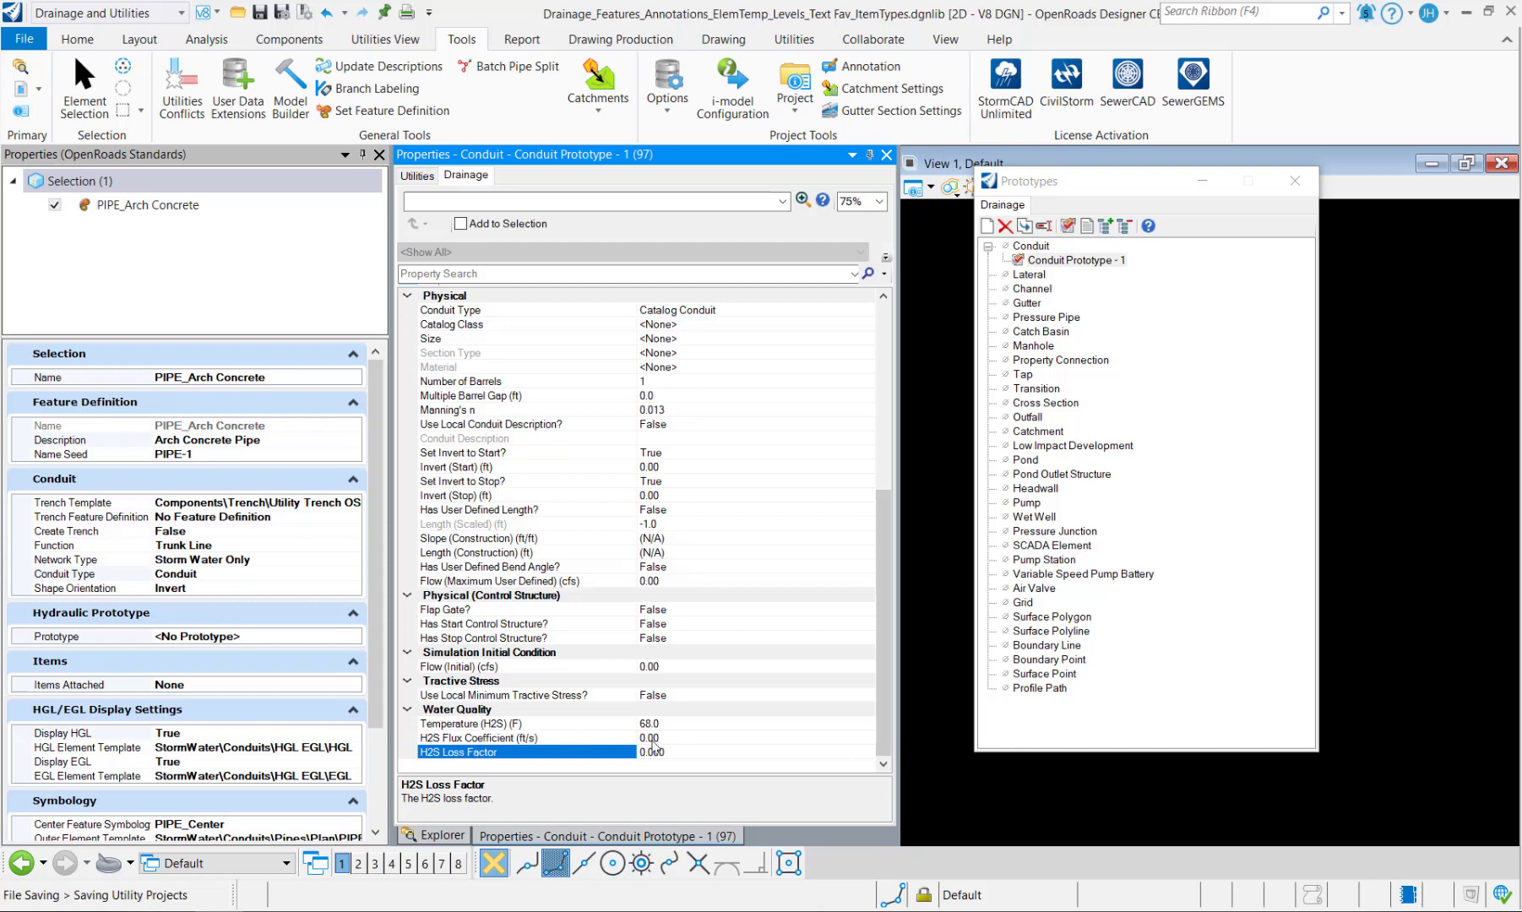